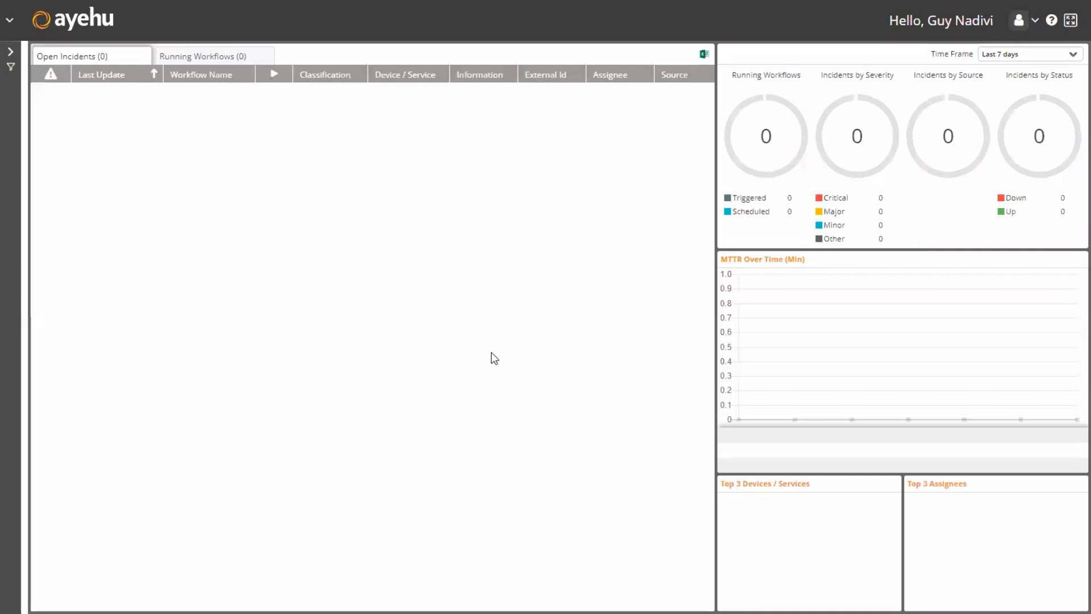
- Open the Workflow Designer and enter the name "My First Workflow" and description "Showing how easy it is to automate a process with Ayehu!"
left_click(11, 26)
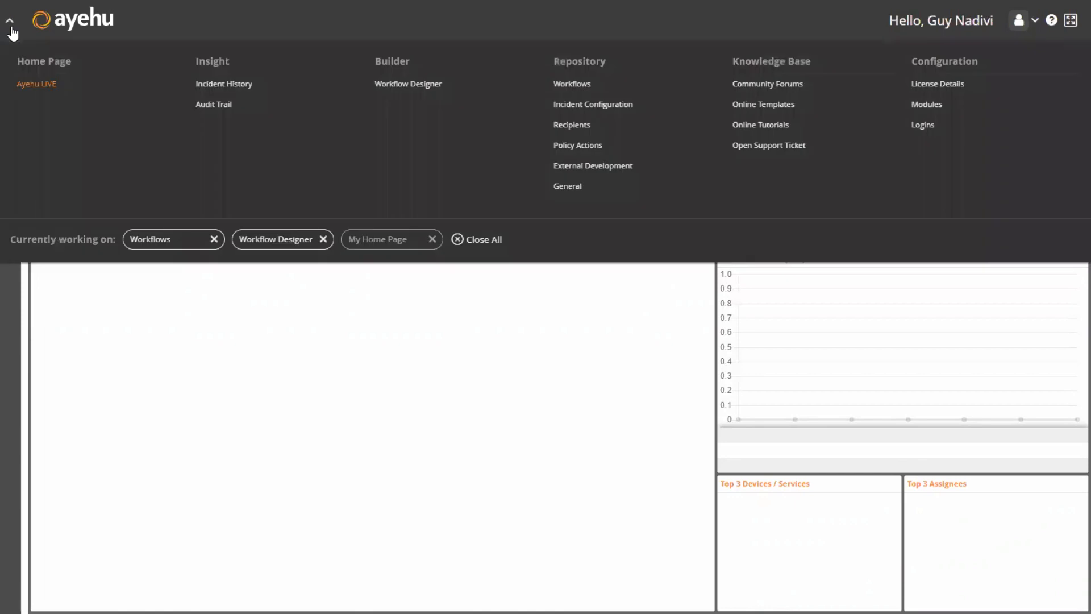
left_click(406, 91)
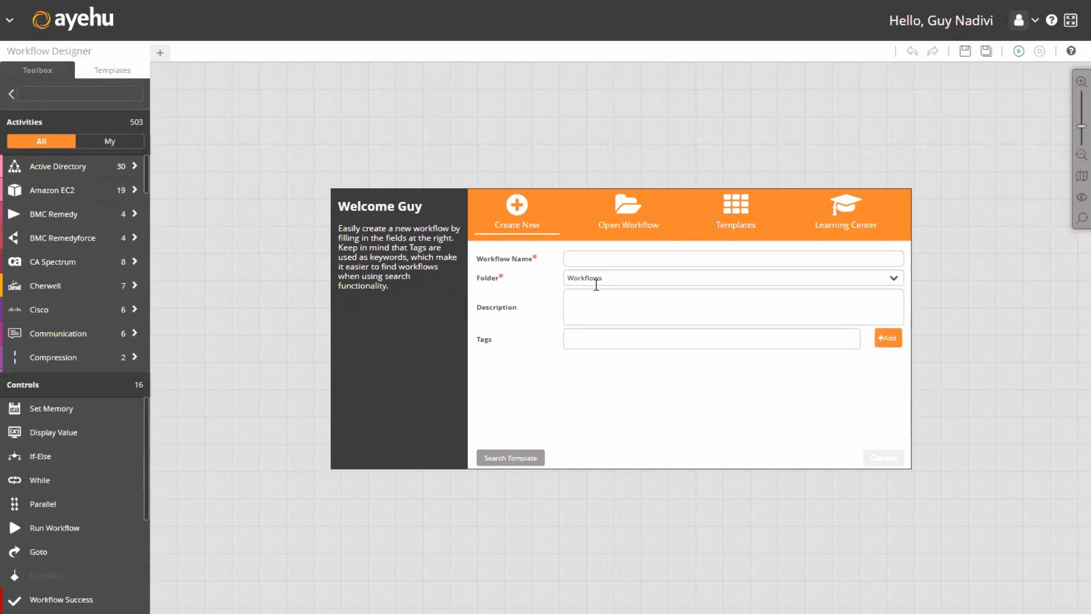
left_click(594, 262)
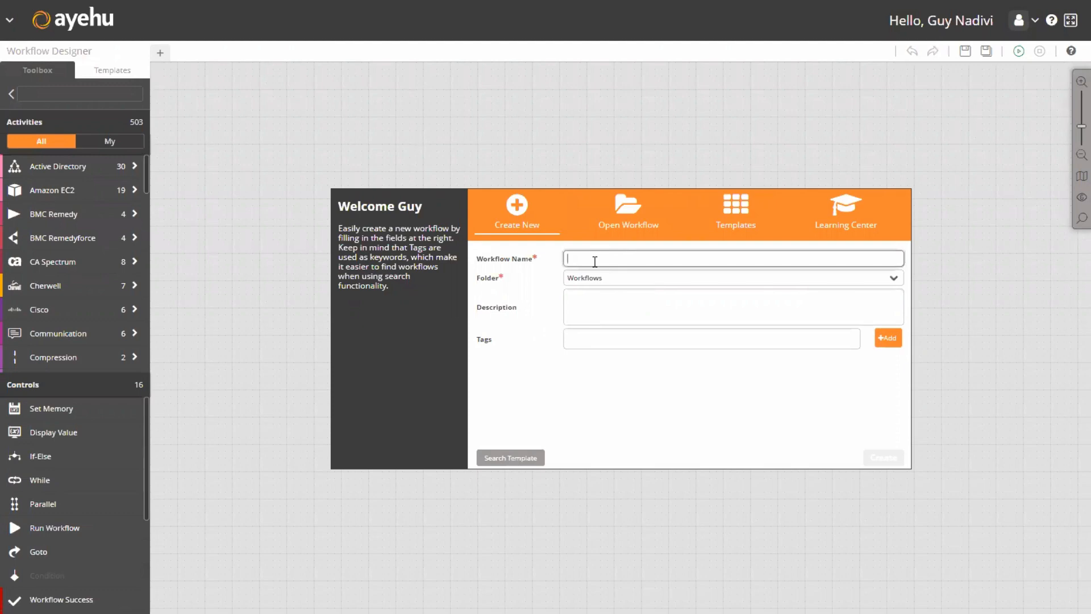
type("My Firs")
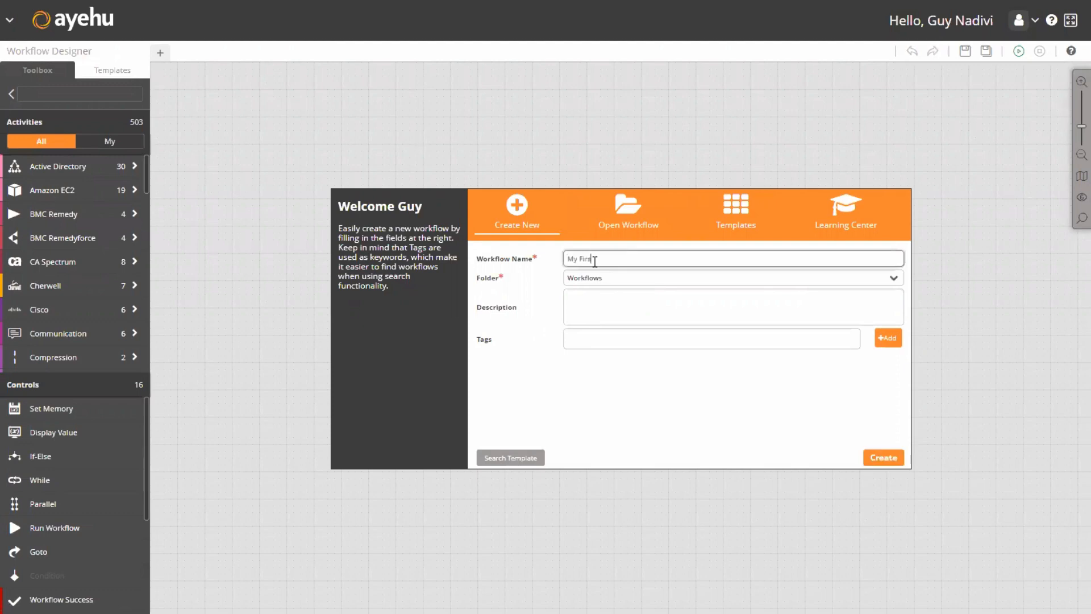
type("t Workflow")
left_click(593, 296)
type("Showin")
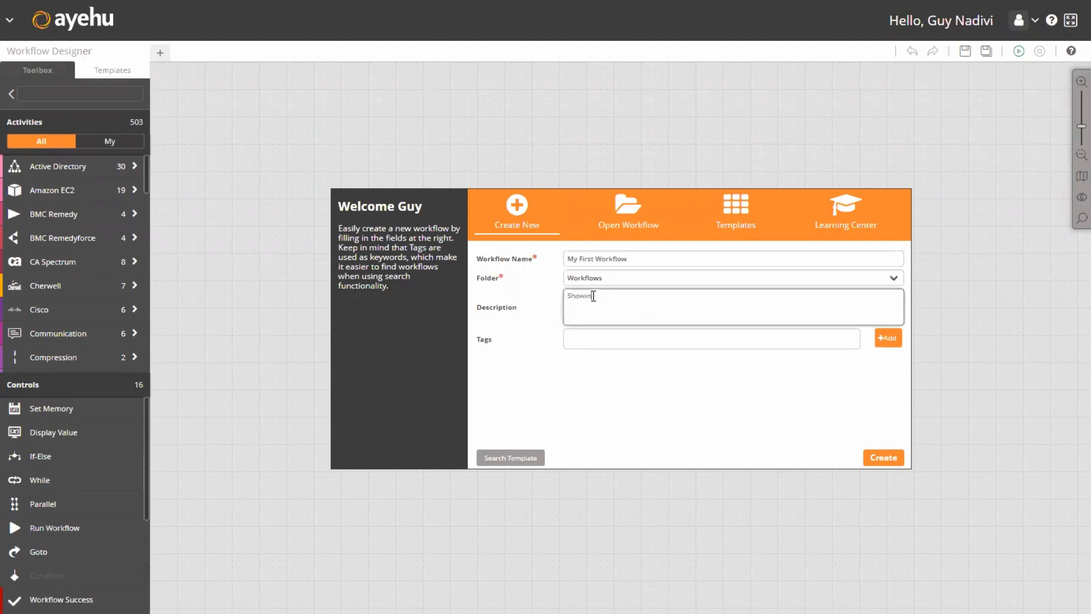
type("g how easy it is to automate a process with Ayehu!")
- Add the existing Spooler tag and create the workflow
left_click(592, 335)
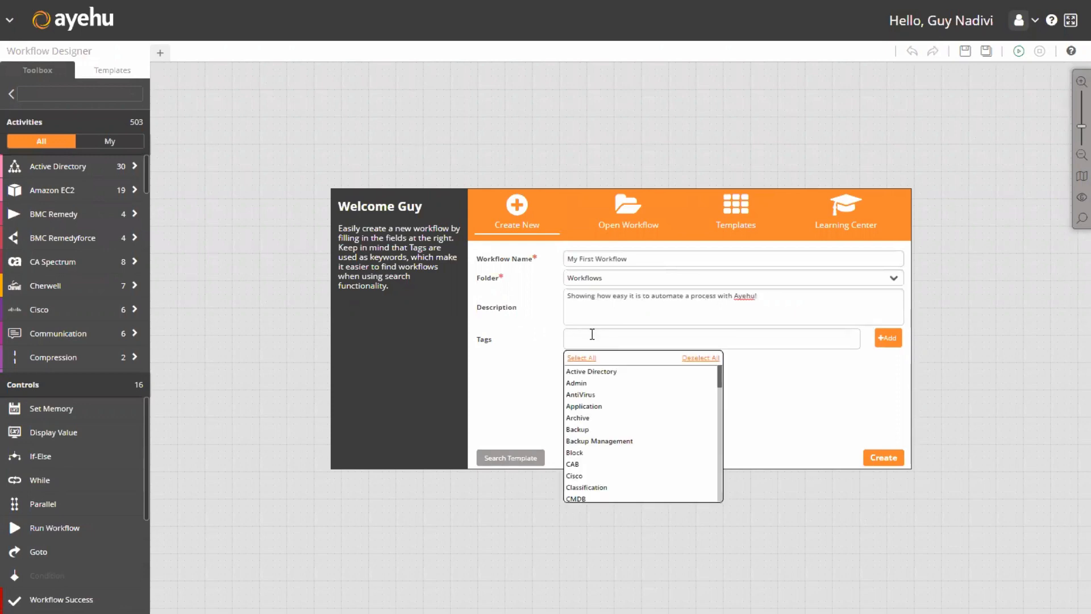
type("Spool")
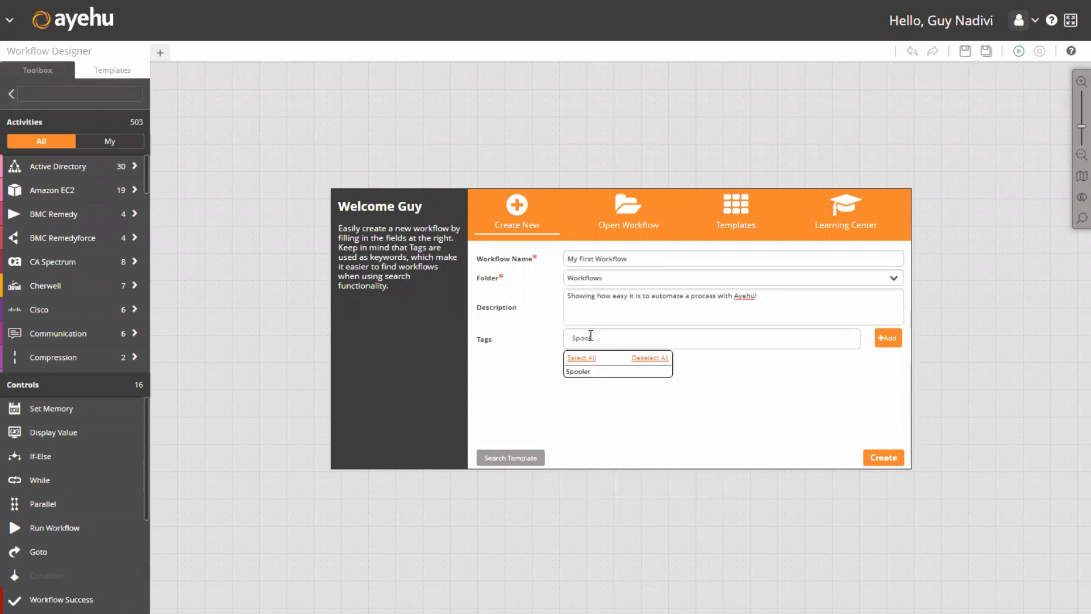
left_click(585, 372)
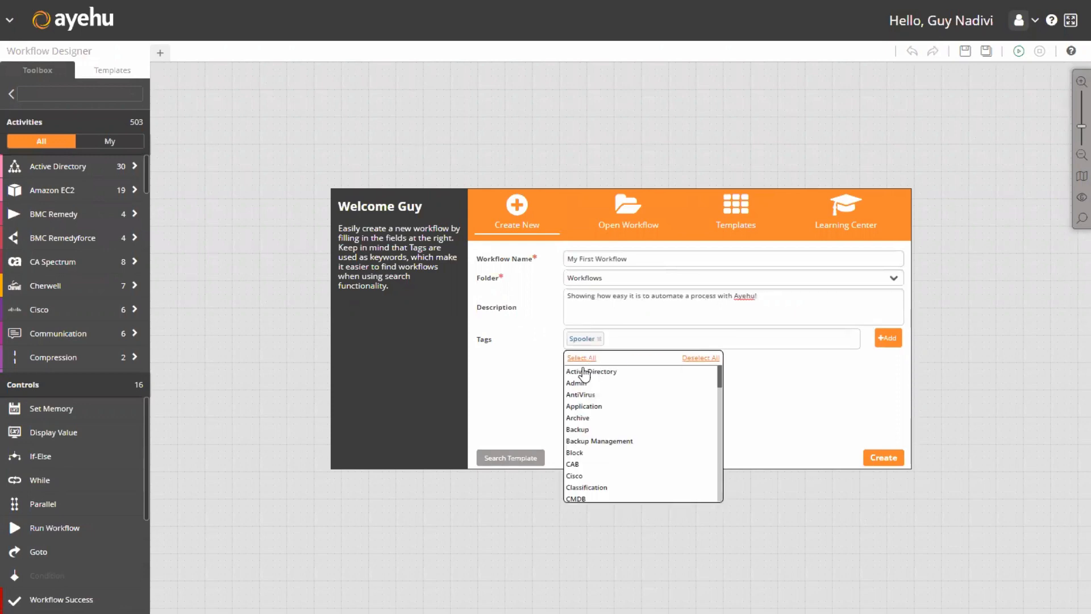
left_click(885, 458)
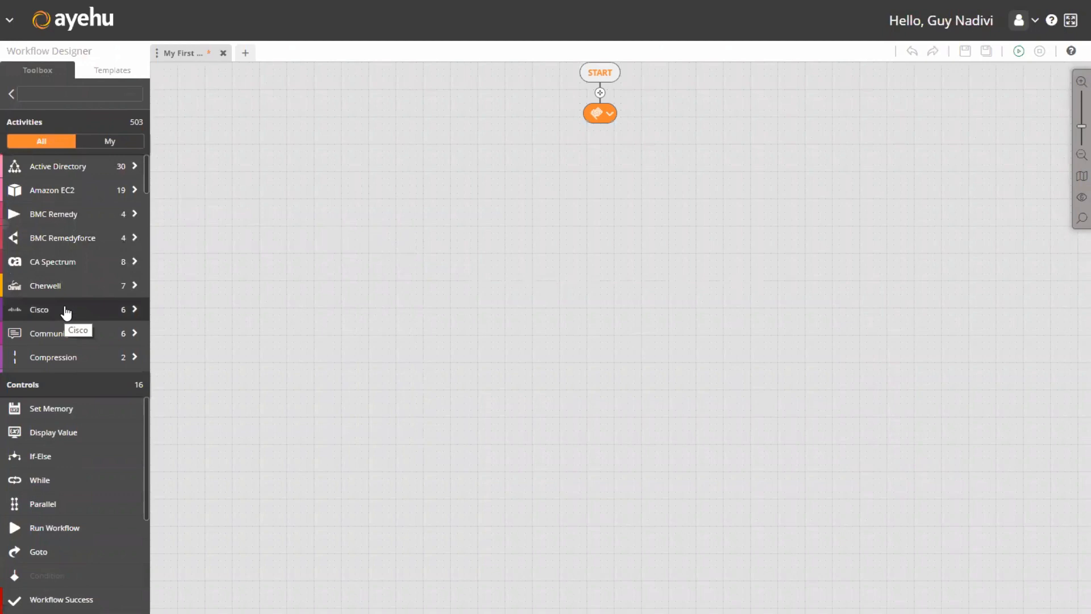
- Browse the Active Directory activities and look through its Accounts group
left_click(103, 177)
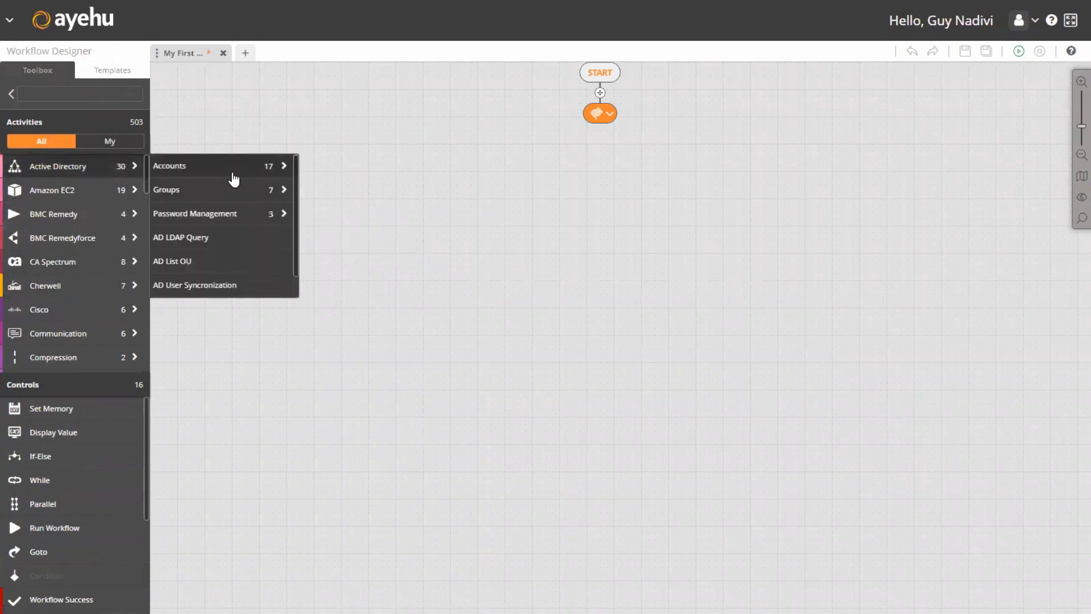
left_click(236, 176)
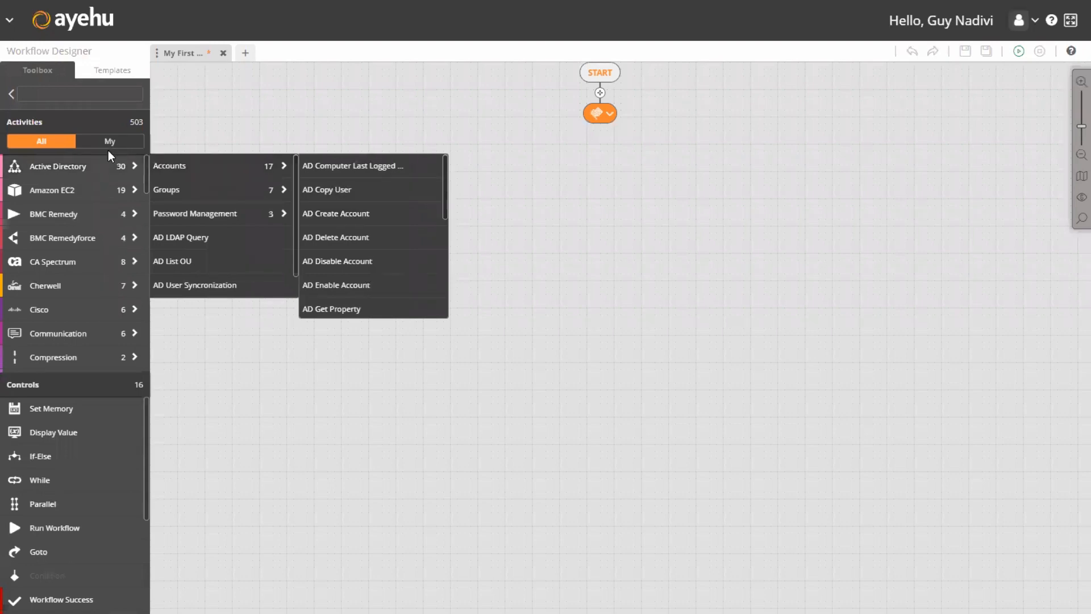
left_click(58, 168)
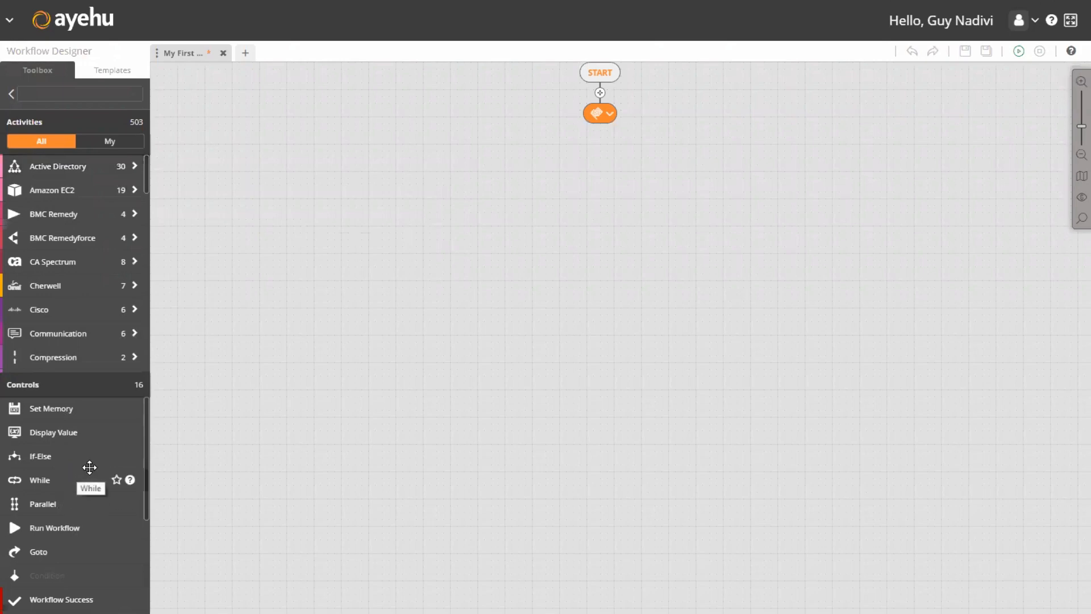
- Search the activity toolbox for "ping" and clear the search
left_click(60, 95)
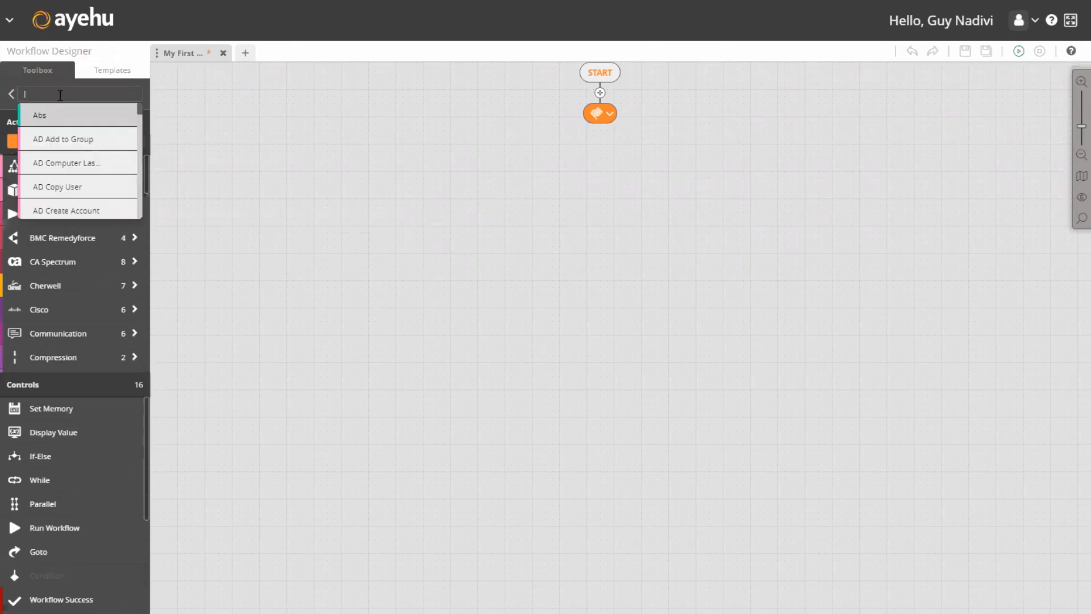
type("ping")
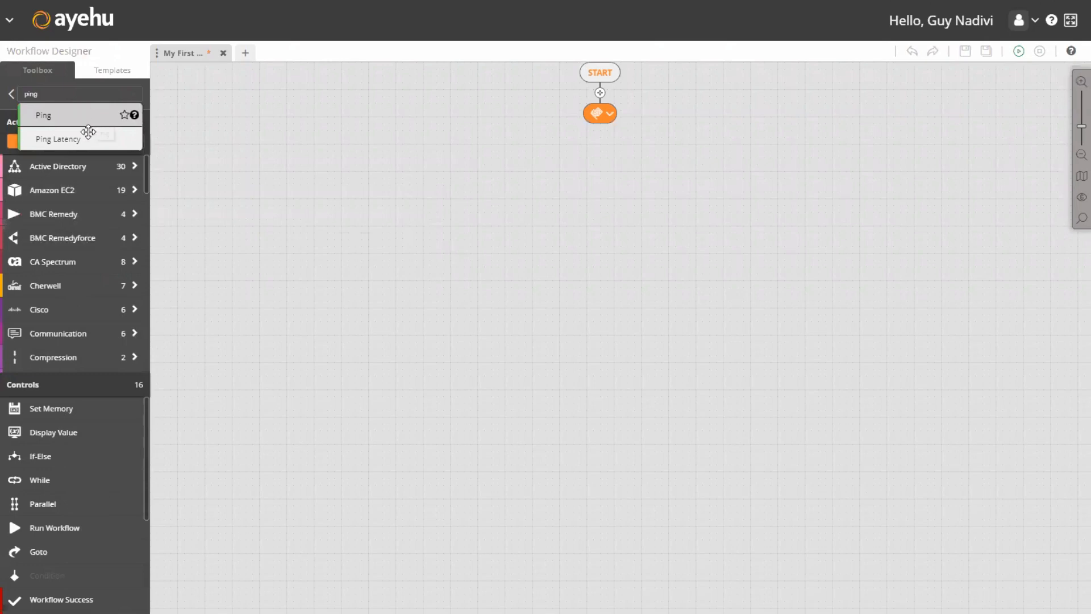
left_click(61, 94)
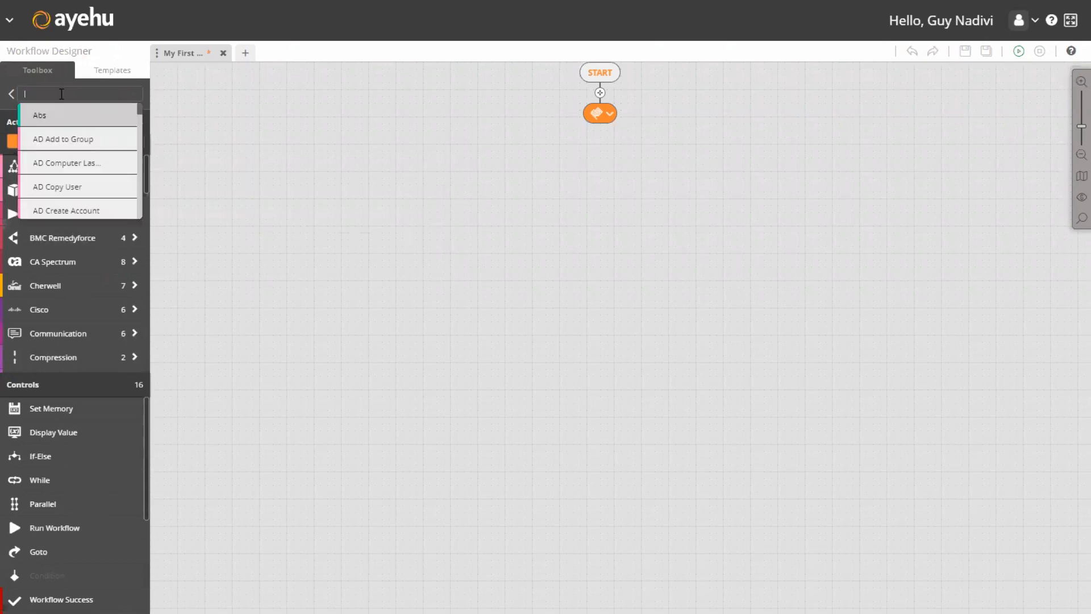
left_click(183, 155)
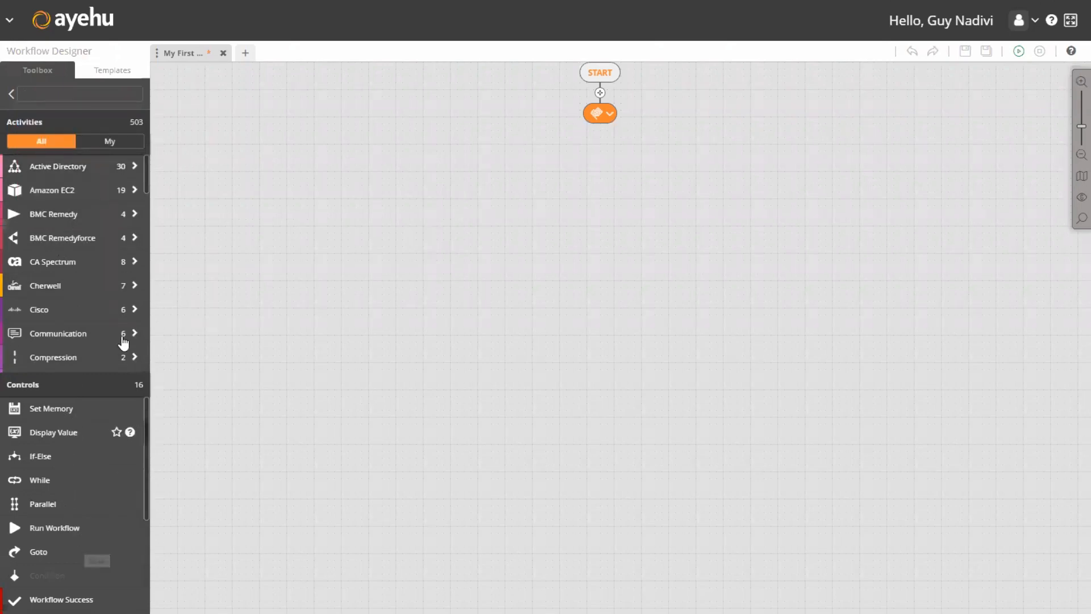
- Insert the Active Directory template "Find zombie computers" directly below START in the workflow
left_click(117, 79)
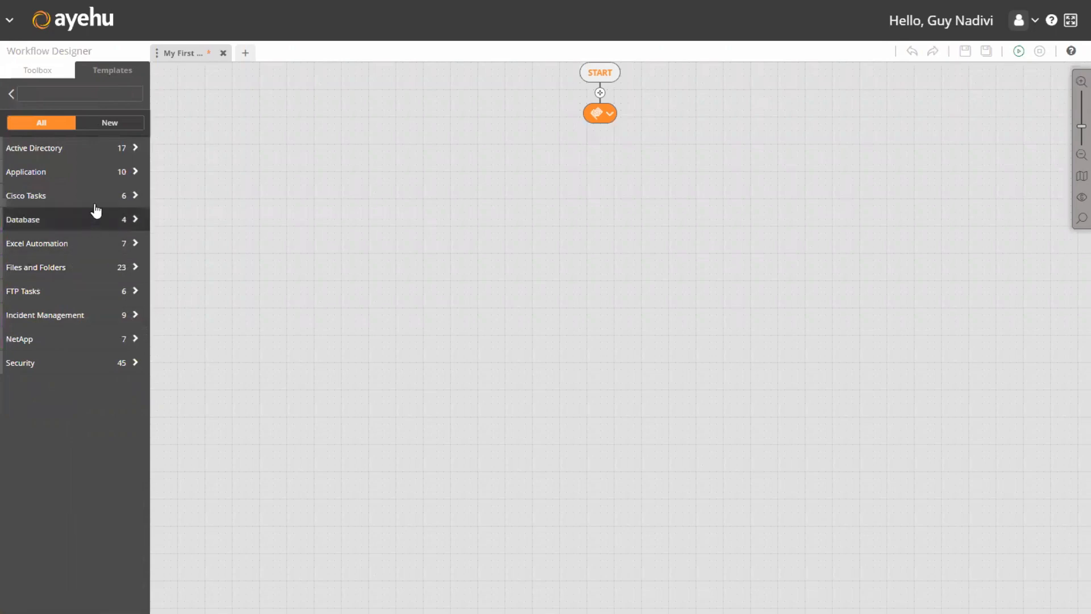
left_click(118, 154)
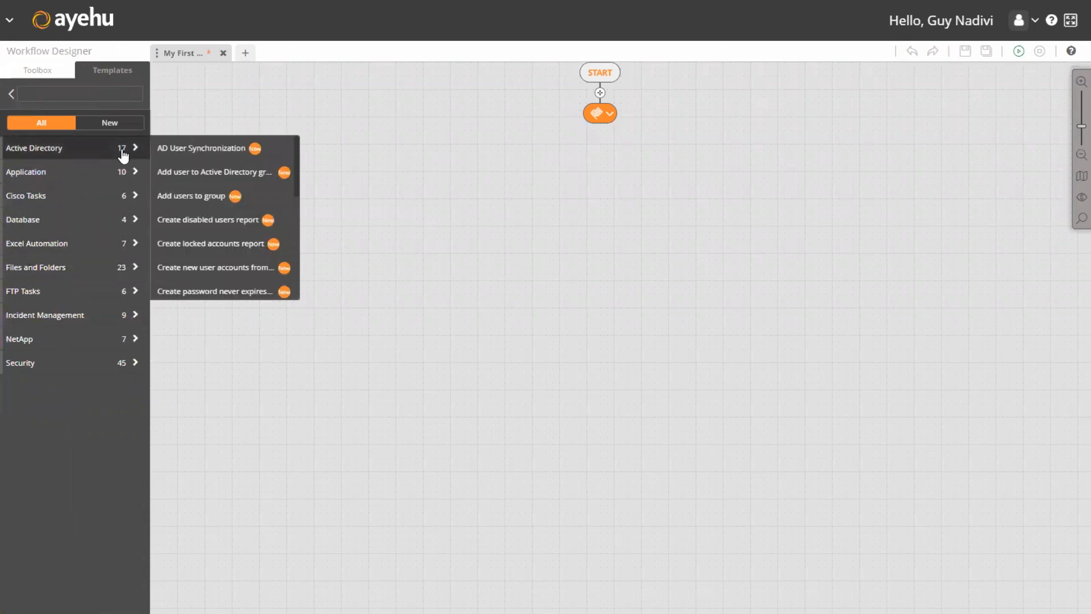
scroll(219, 190, "down", 5)
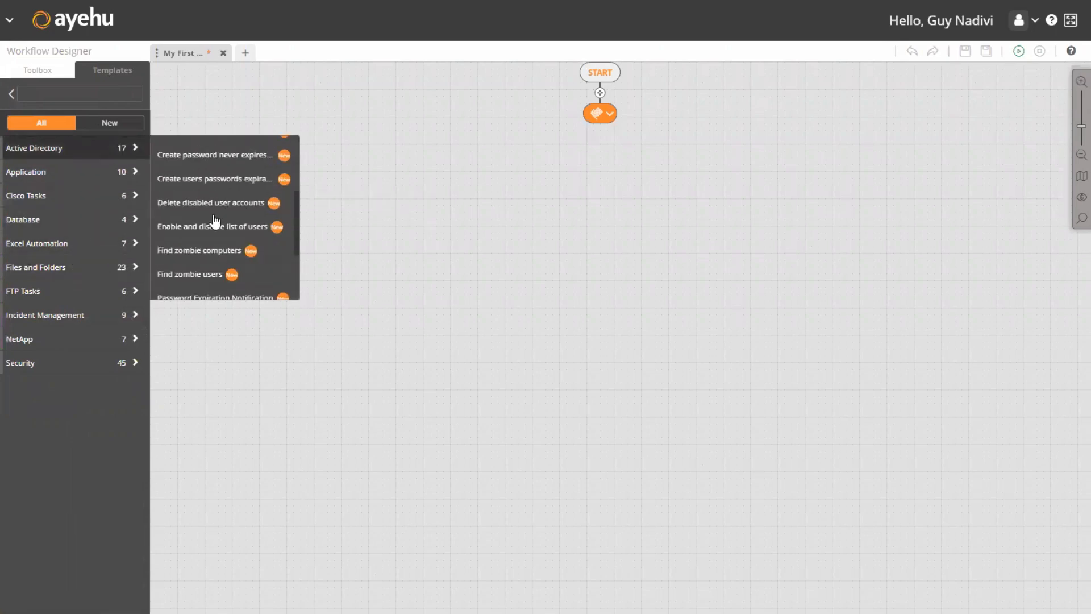
left_click_drag(183, 249, 600, 93)
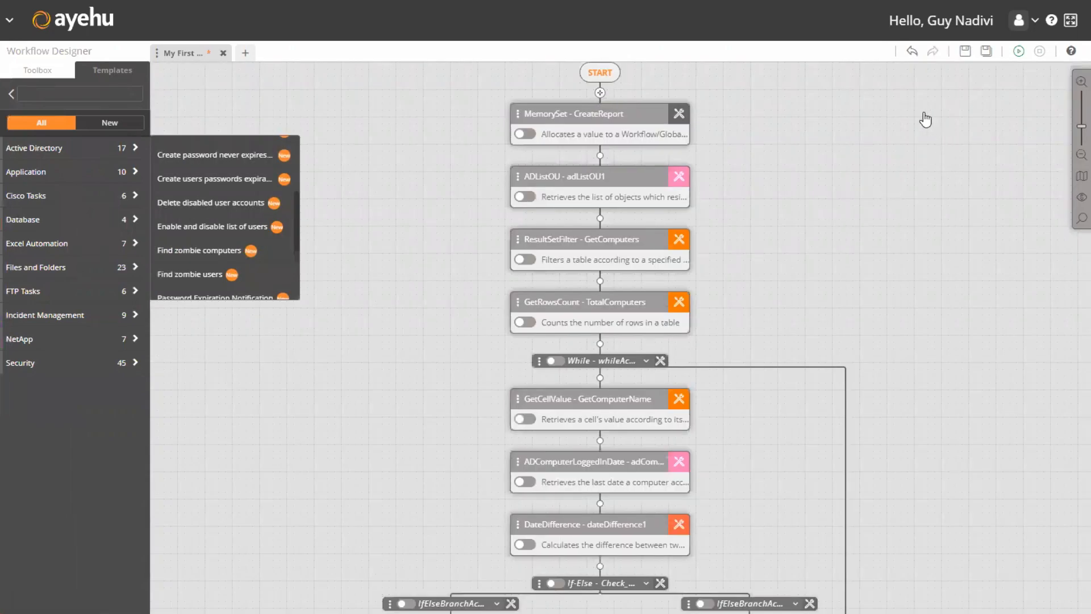
- Undo the template insertion and redo it
left_click(912, 57)
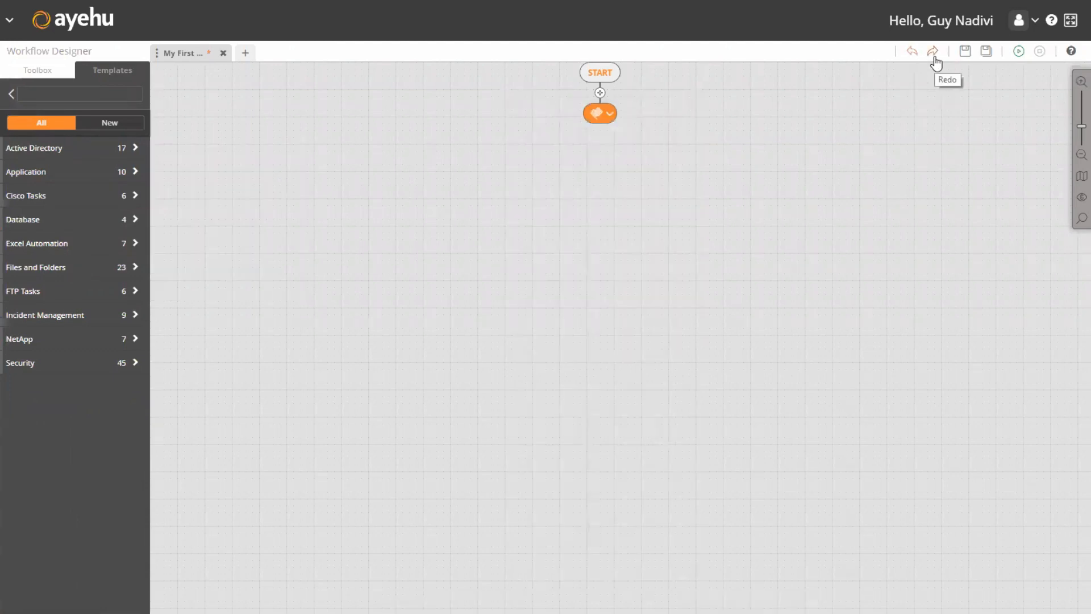
left_click(933, 57)
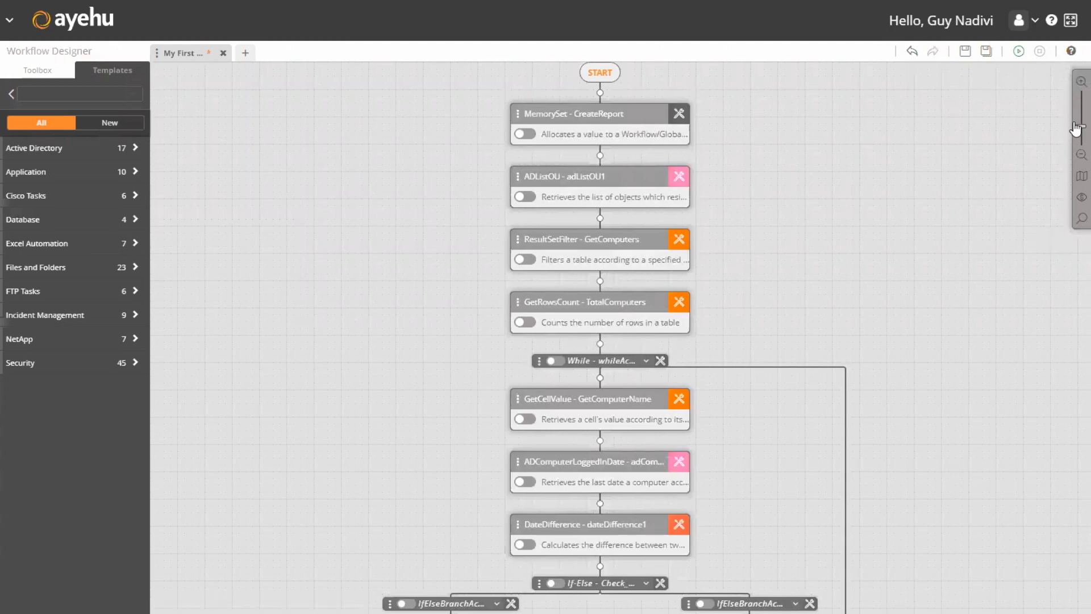
- Examine the inserted workflow at different zoom levels and in the overview map, and view the layer filter options
mouse_move(1075, 119)
left_mouse_down()
mouse_move(1076, 103)
mouse_move(1076, 132)
left_mouse_up()
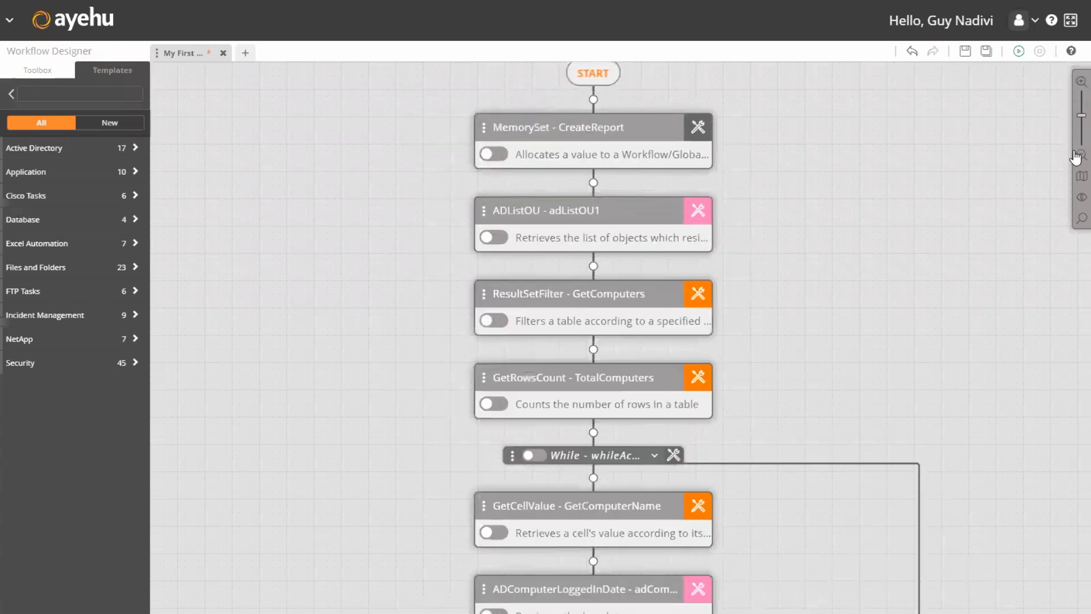
left_click(1073, 155)
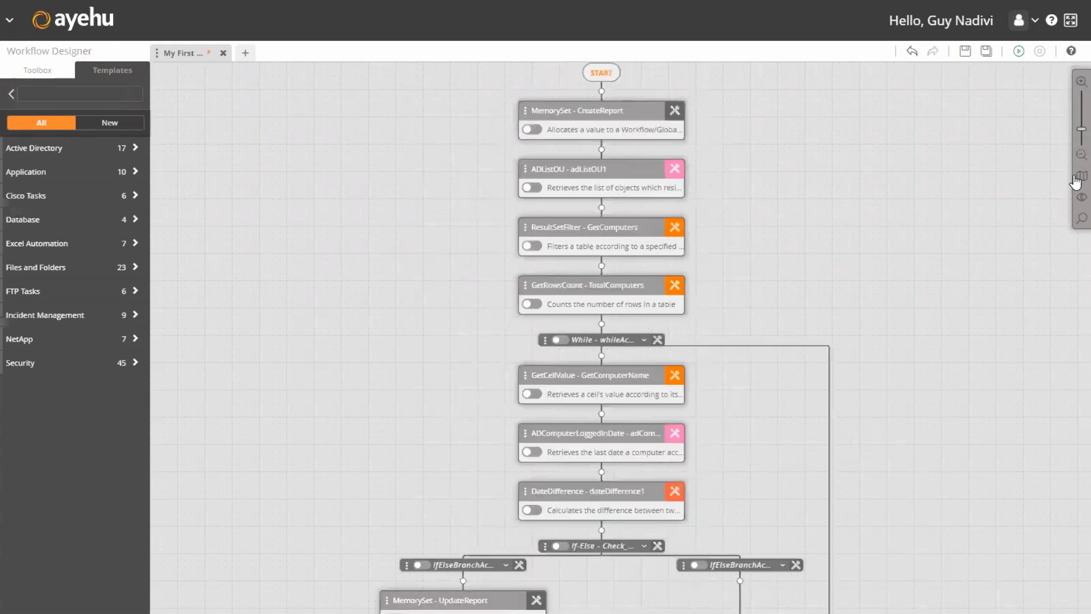
left_click(1081, 176)
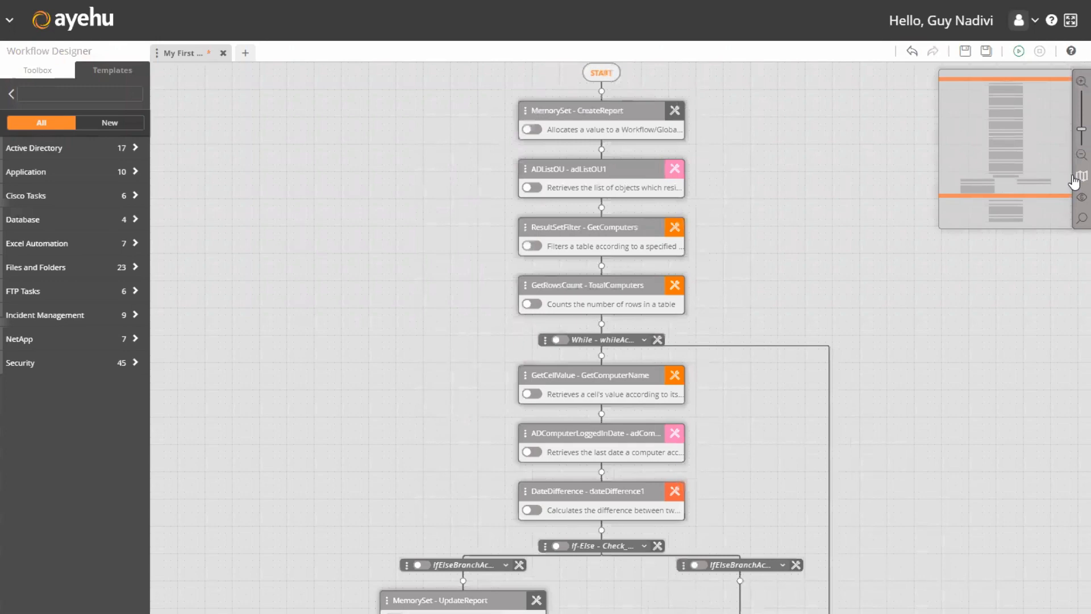
left_click_drag(994, 153, 986, 124)
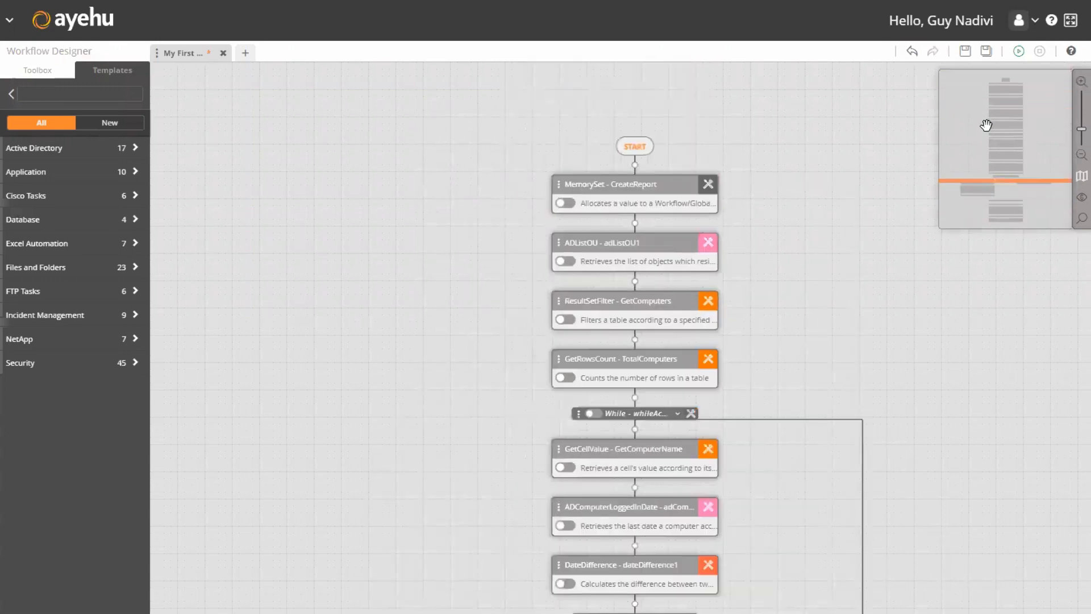
left_click(1074, 178)
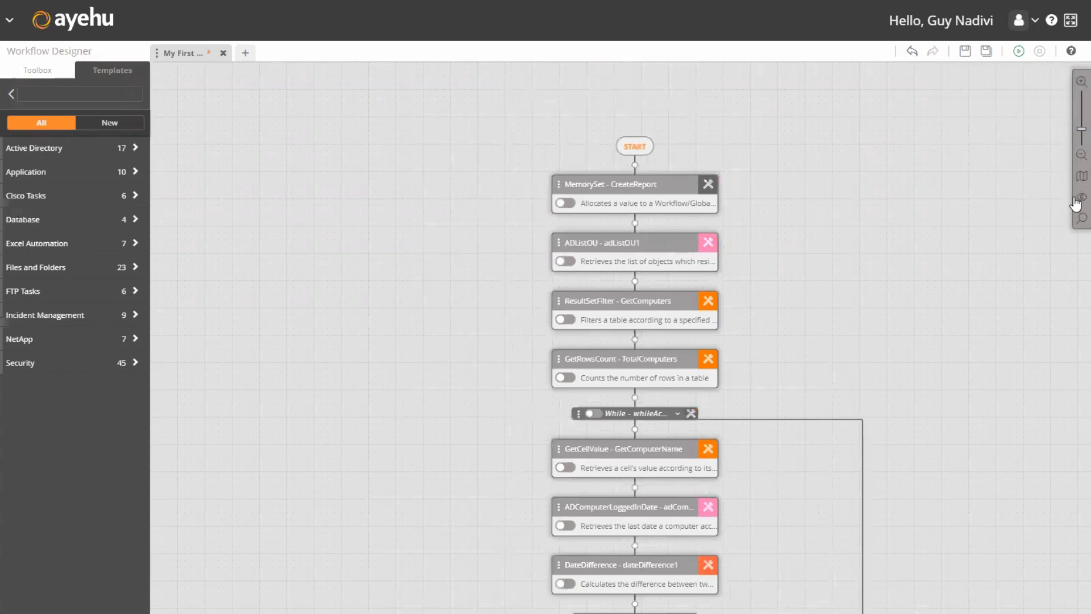
left_click(1080, 197)
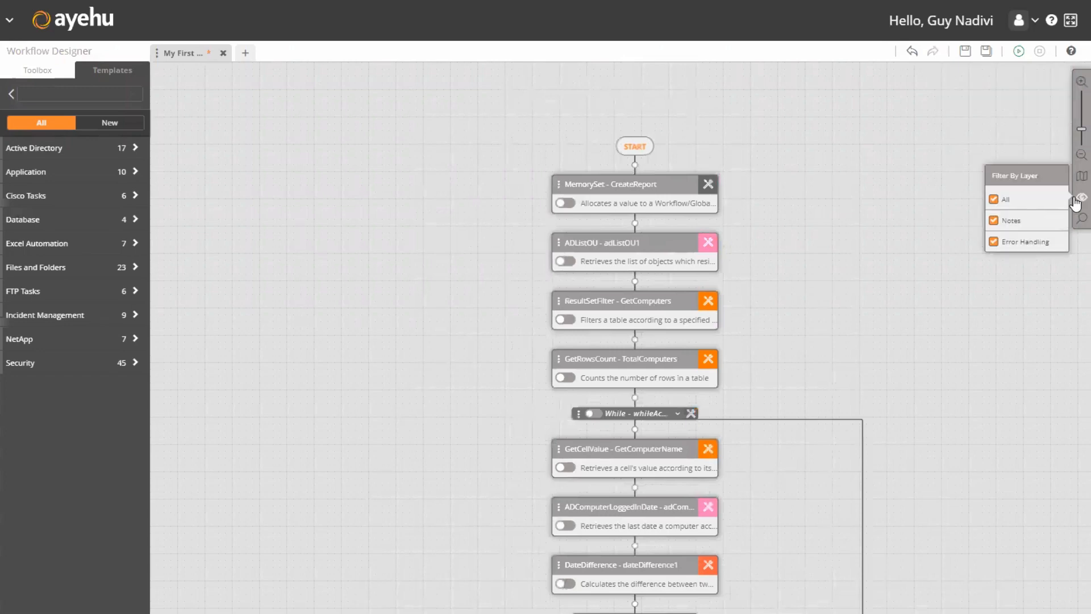
left_click(1075, 202)
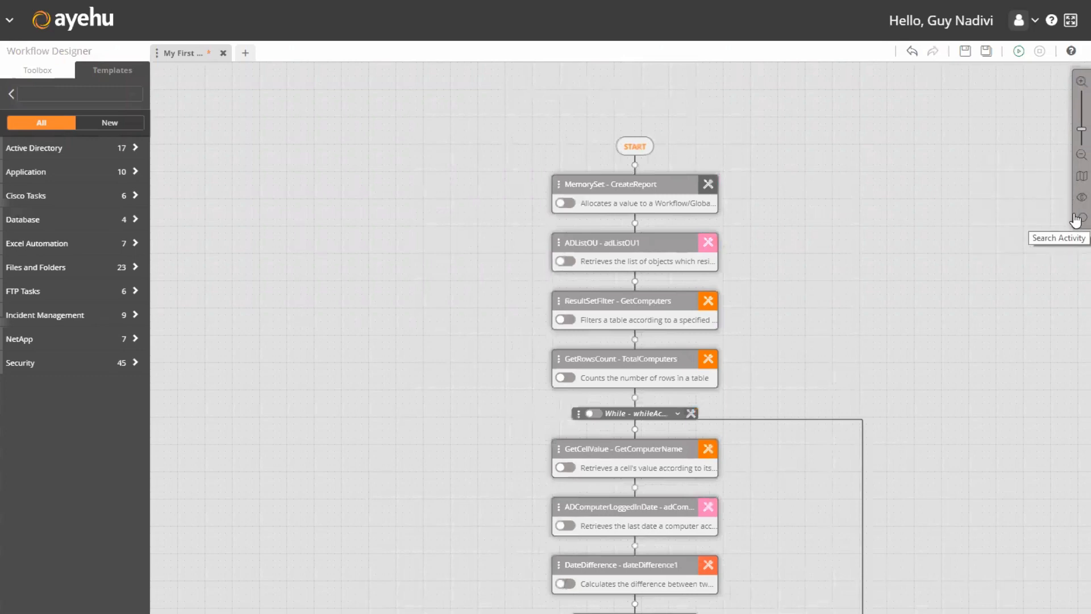
- Search the workflow's activities for "get" by name and by type, then clear the search
left_click(1075, 219)
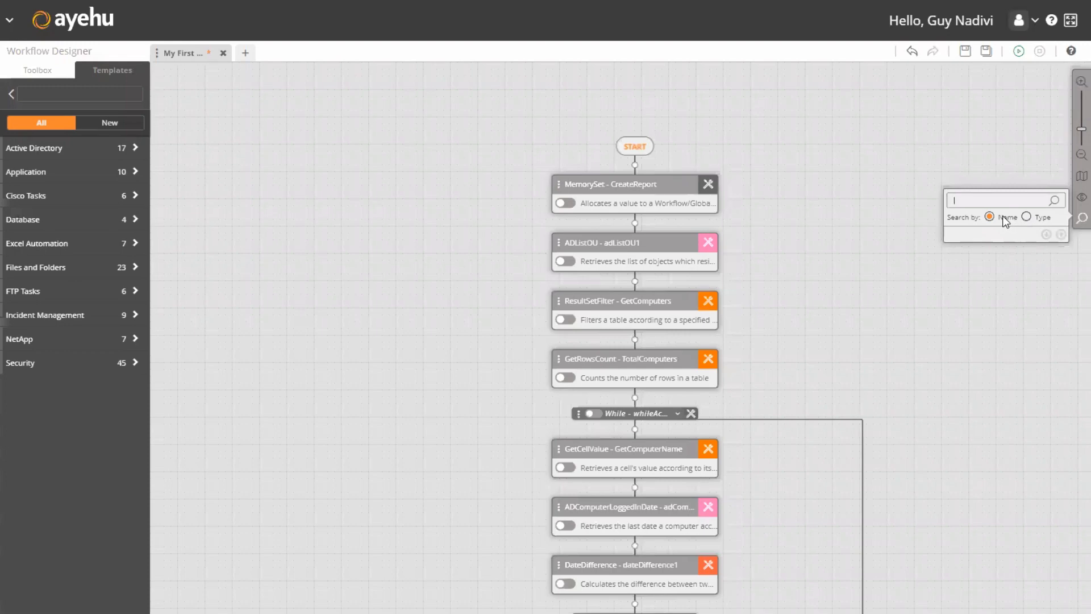
type("get")
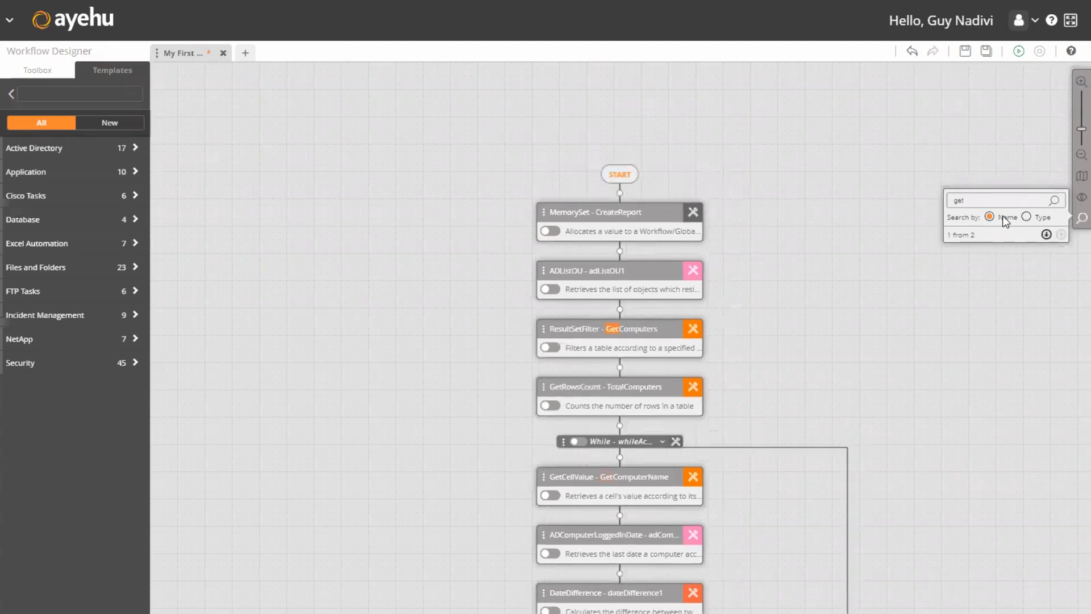
left_click(1026, 217)
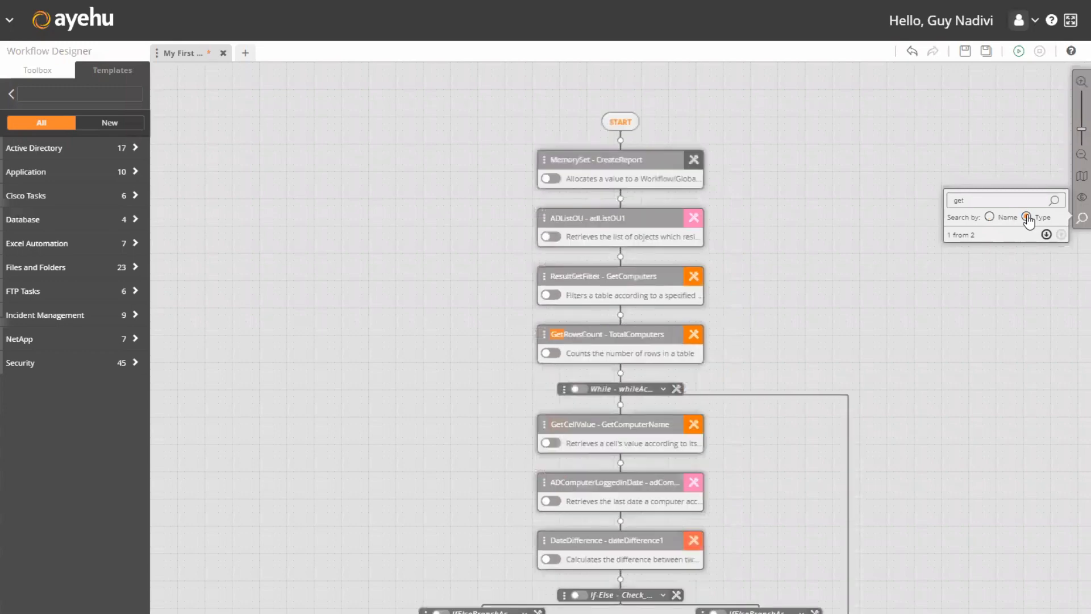
left_click(989, 218)
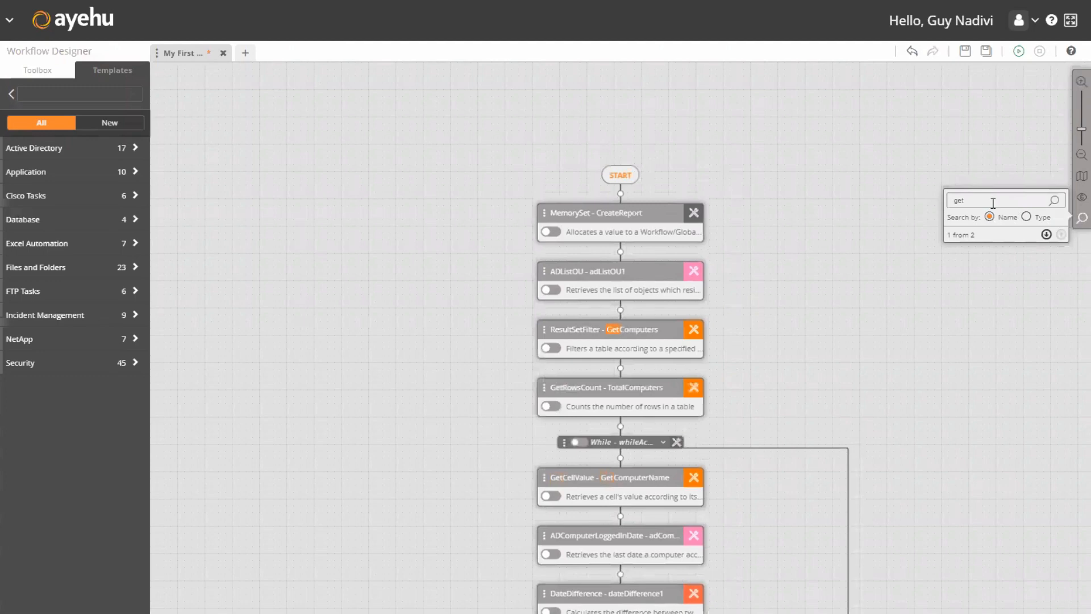
left_click(991, 203)
key("BackSpace")
key("BackSpace")
key("BackSpace")
left_click(1075, 224)
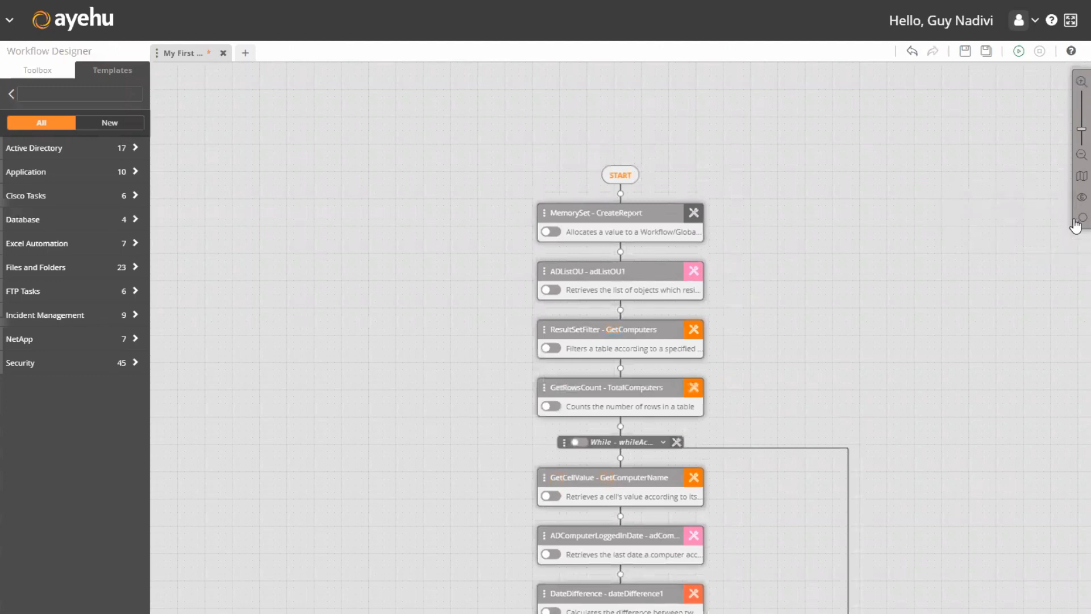
- Undo the insertion of the "Find zombie computers" template
left_click(912, 53)
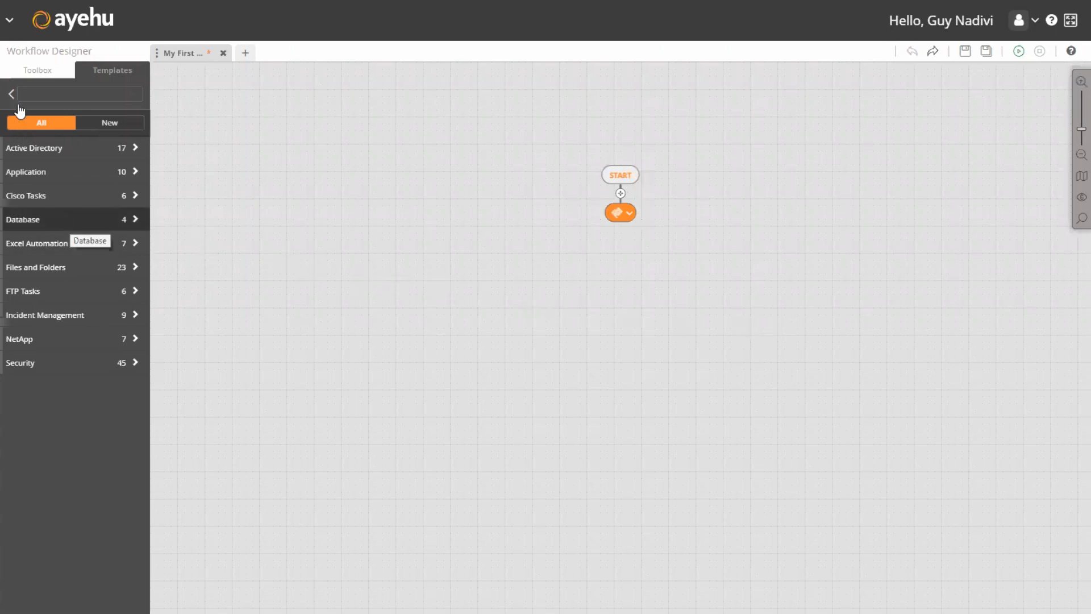
- Browse the toolbox's activity categories and view the activities offered under Services
left_click(26, 72)
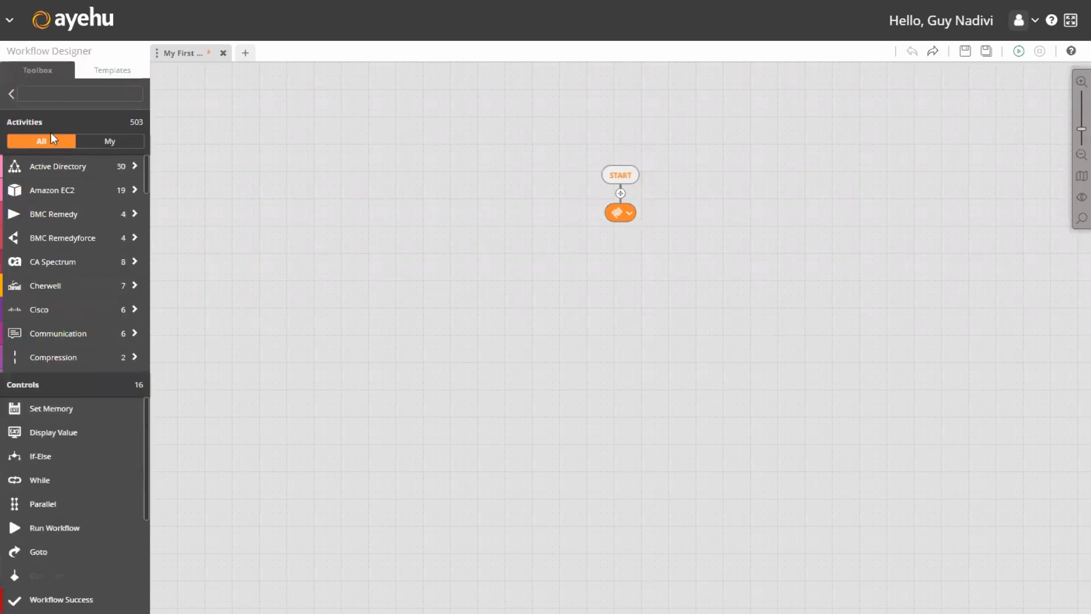
scroll(79, 288, "down", 15)
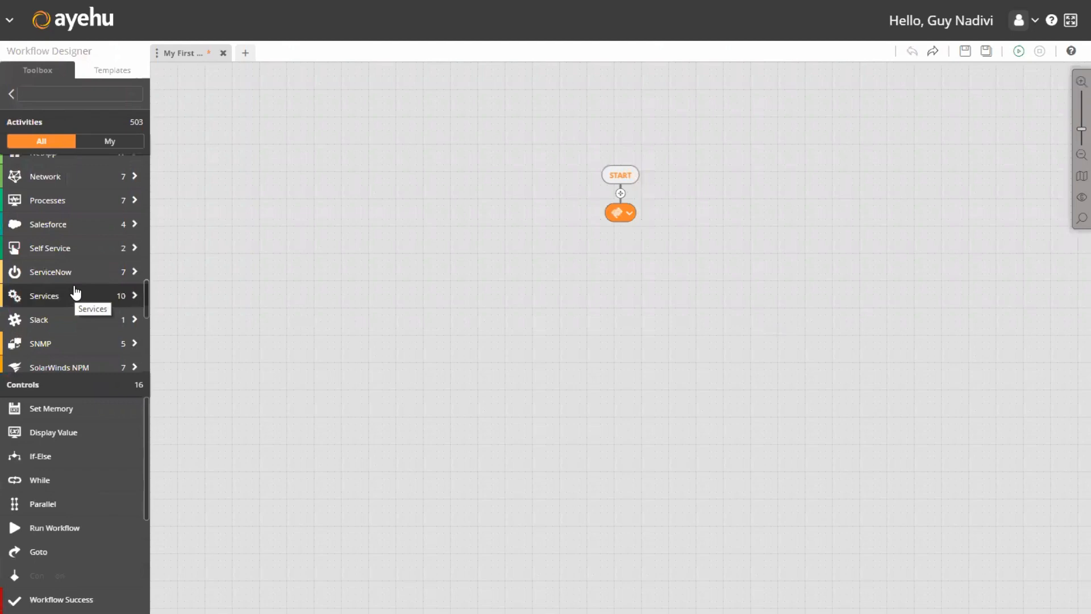
left_click(80, 296)
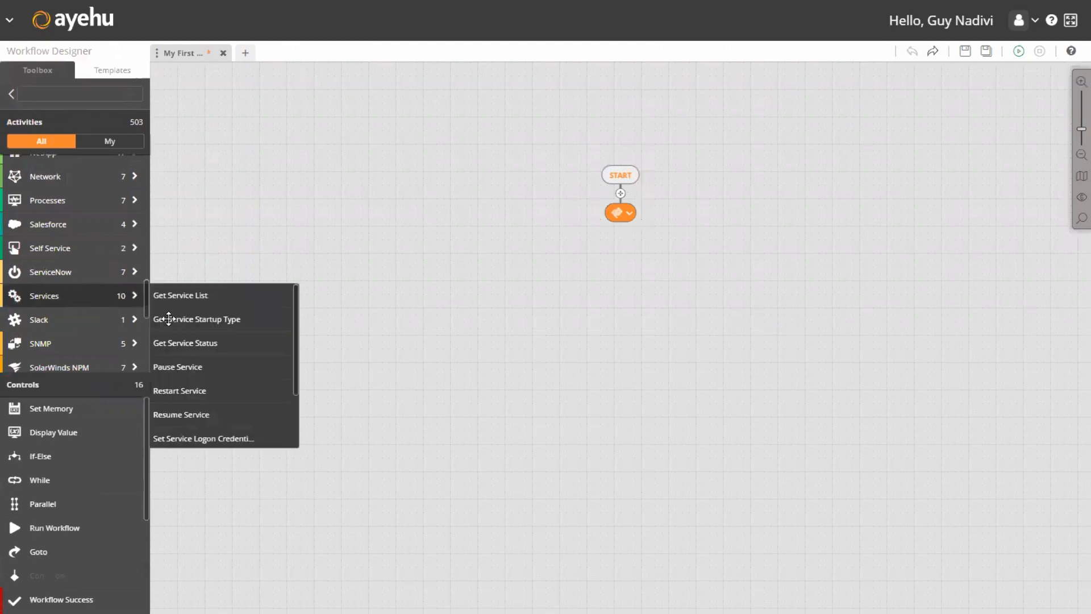
left_click_drag(171, 320, 200, 343)
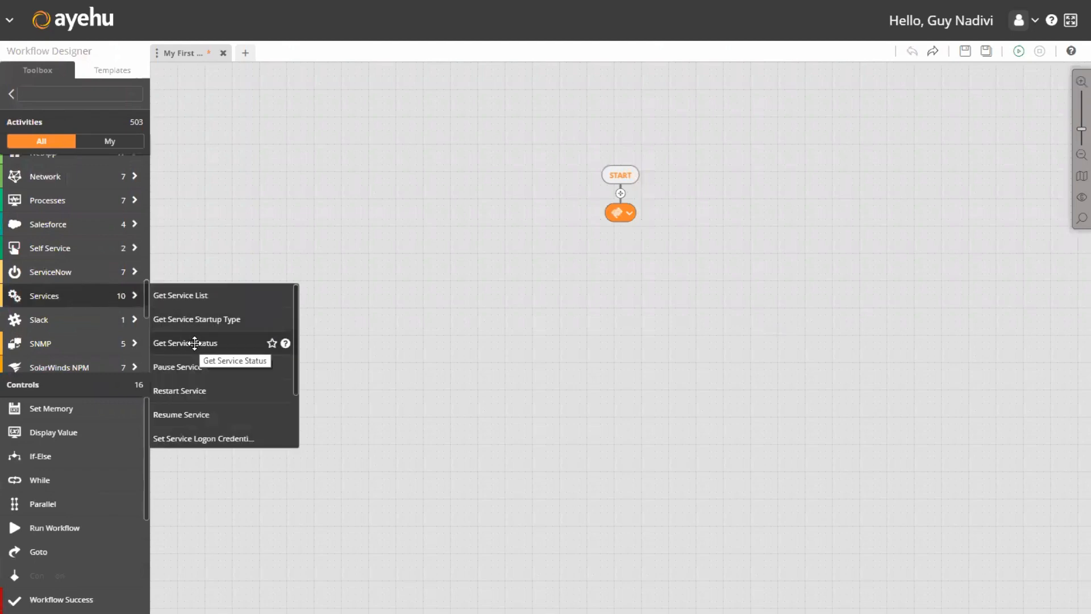
left_click(71, 297)
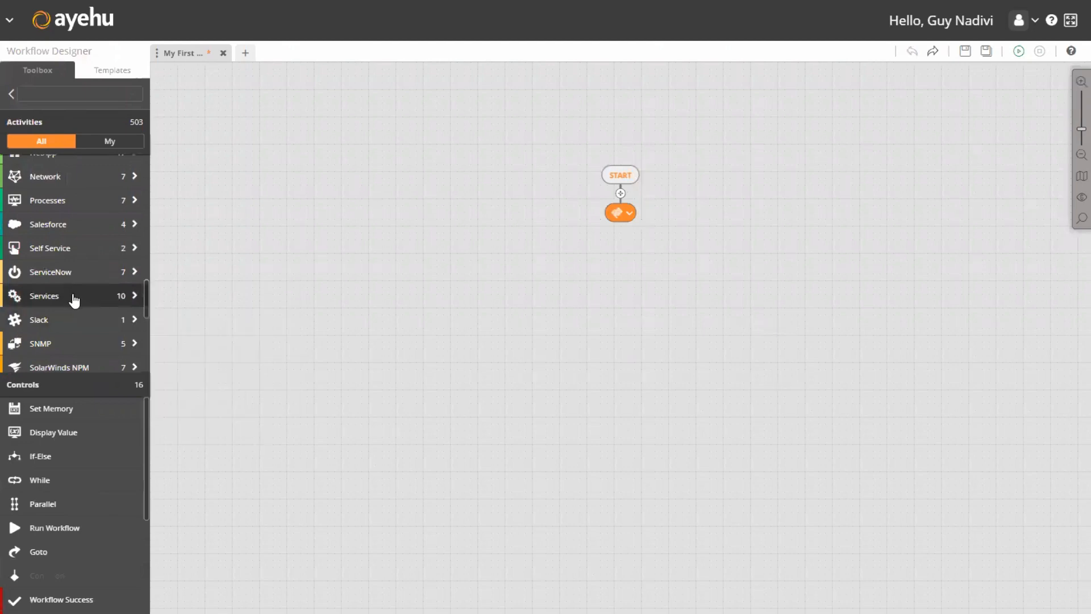
- Search the activities for "status" and insert Get Service Status directly after START
left_click(69, 94)
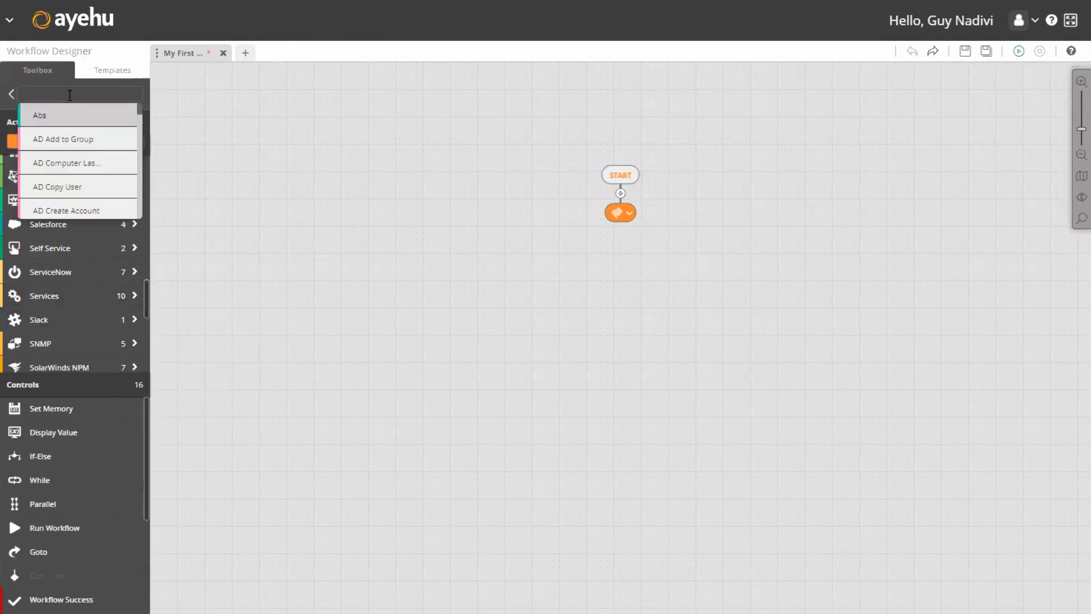
type("status")
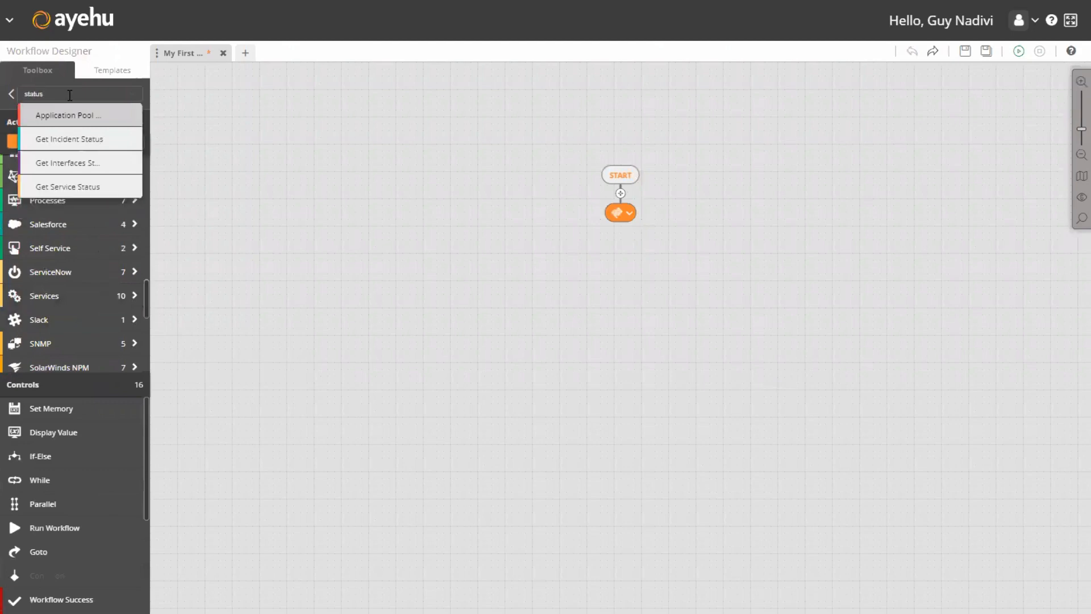
left_click_drag(69, 187, 621, 195)
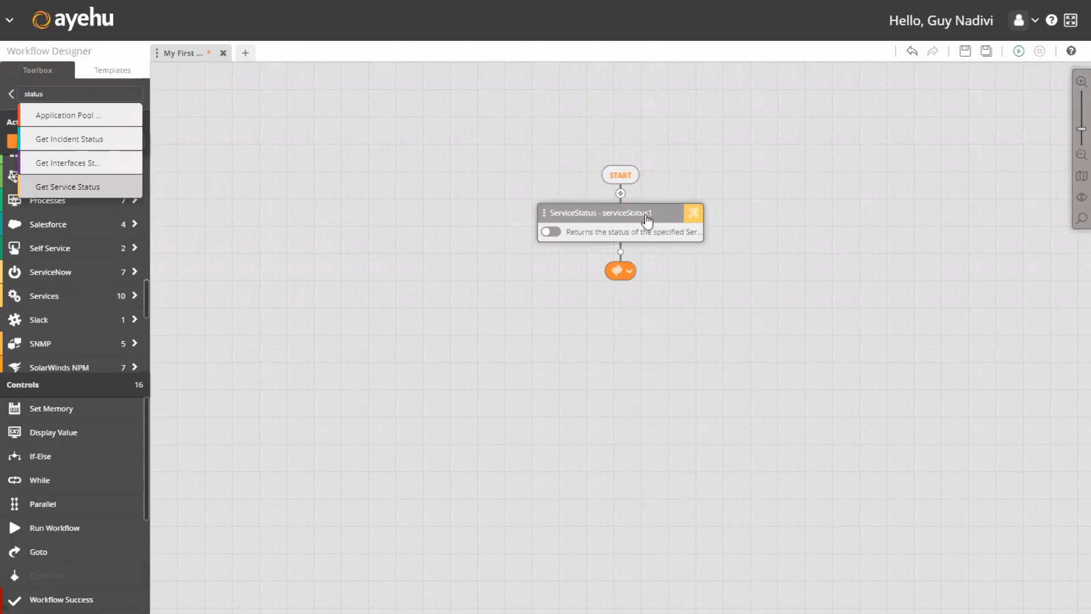
- Open the service status activity's settings and rename it SpoolerStatus1
left_click(693, 216)
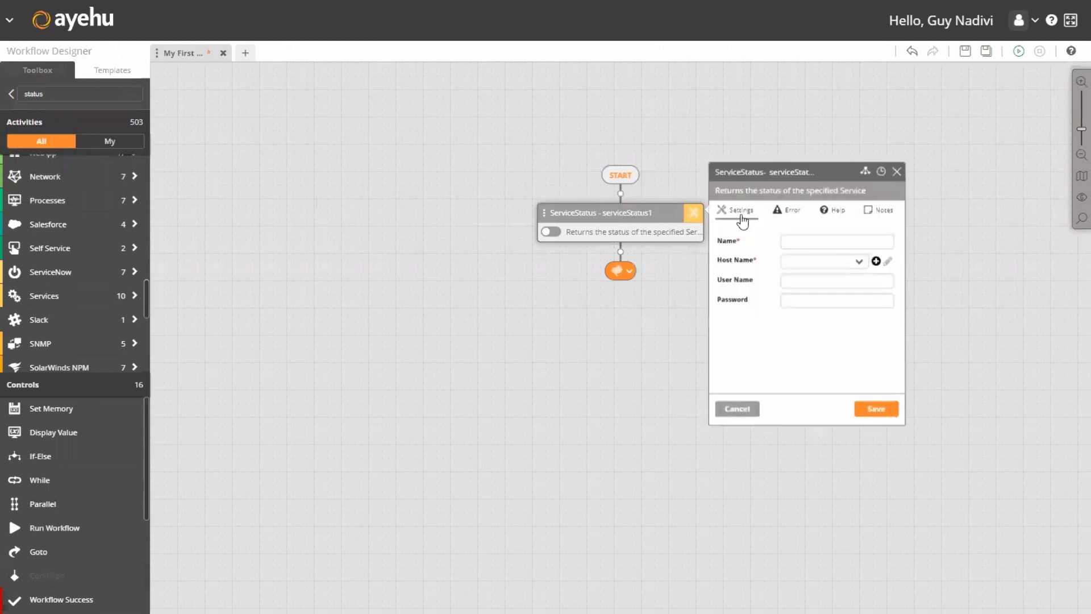
left_click(822, 173)
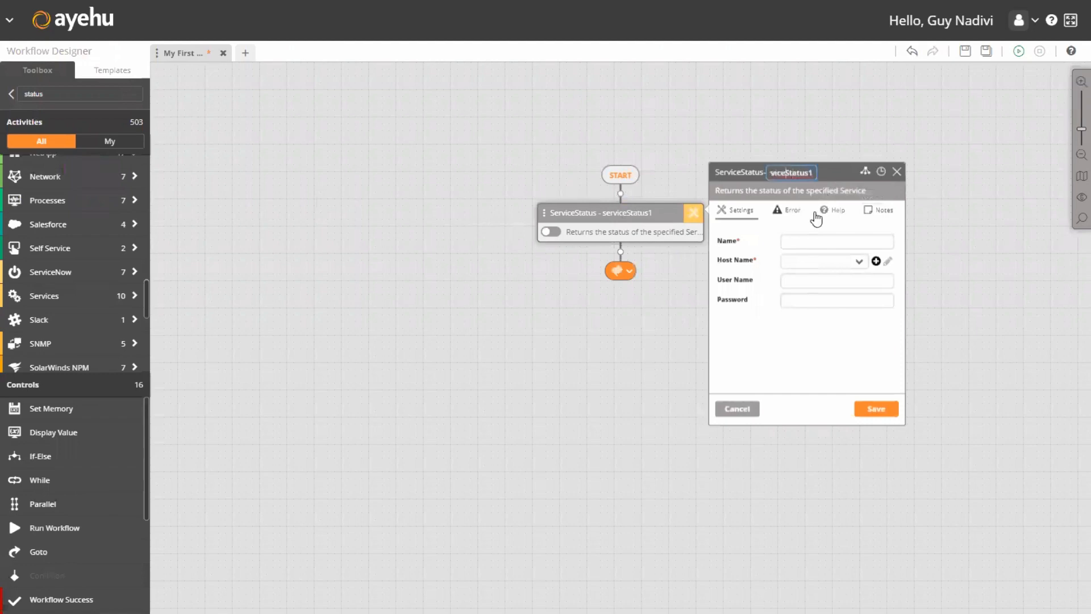
key("ctrl+a")
type("SpoolerStatu")
key("Return")
- Set the service name in the status activity's settings to Spooler and save the settings
left_click(803, 245)
type("Spooler")
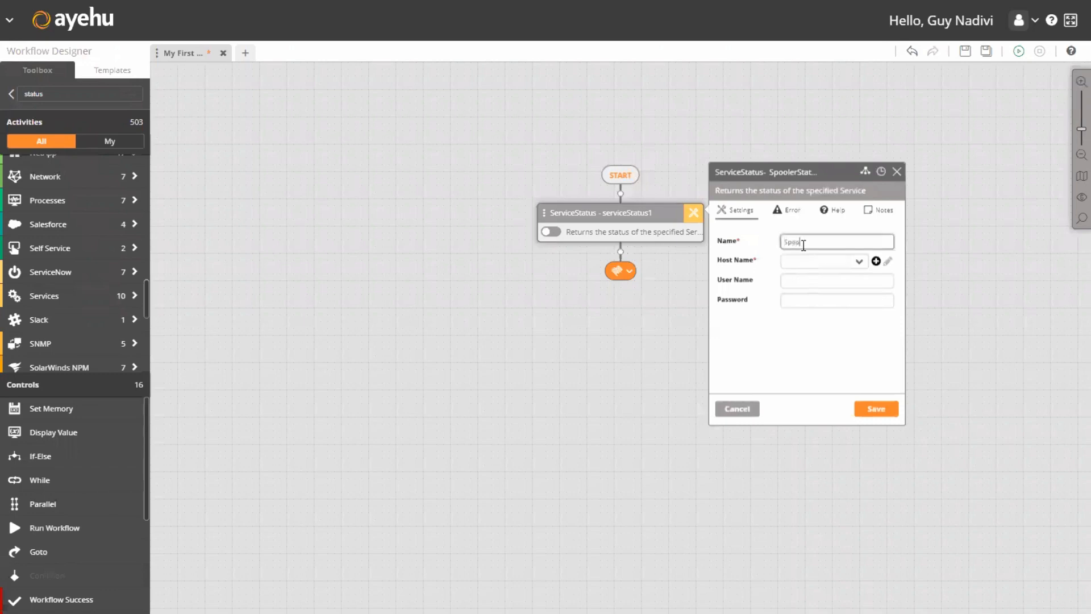
left_click(797, 260)
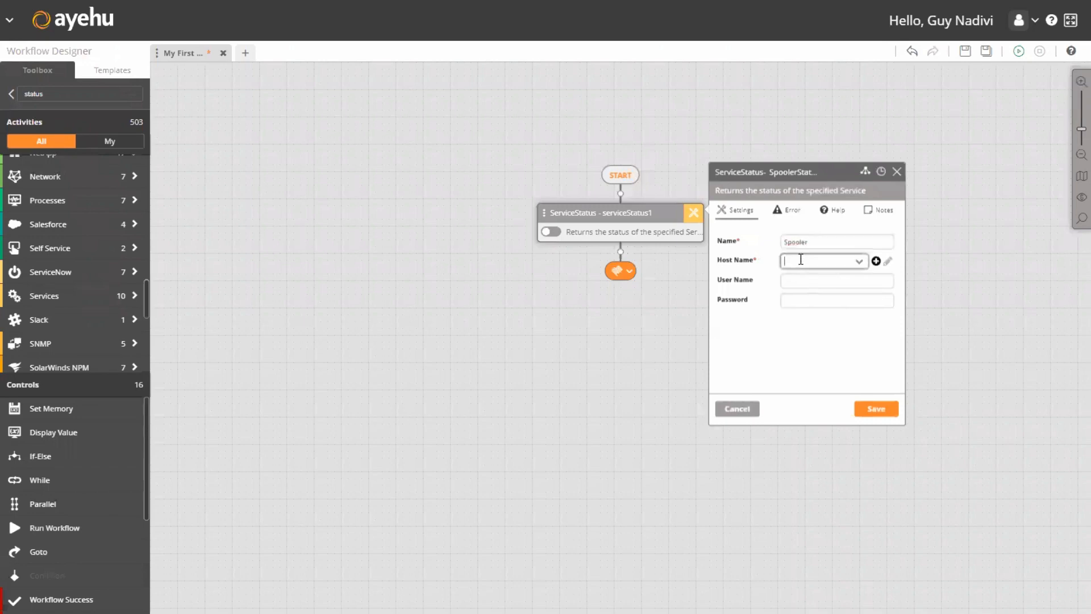
left_click(807, 284)
left_click(875, 410)
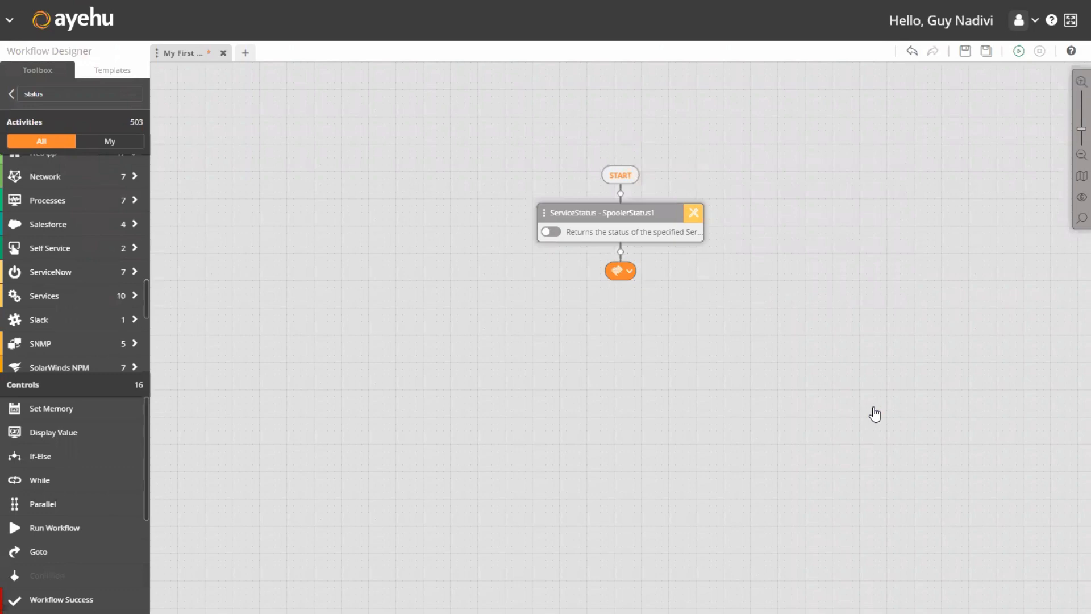
- Insert the suggested If-Else control below the SpoolerStatus1 activity
left_click(620, 251)
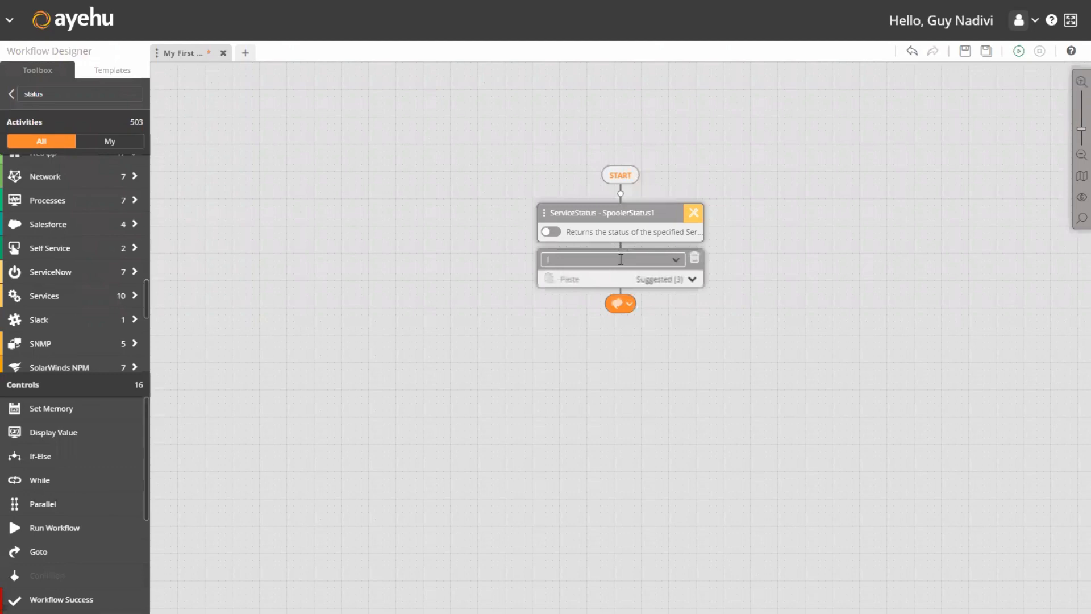
left_click(623, 259)
scroll(625, 320, "down", 4)
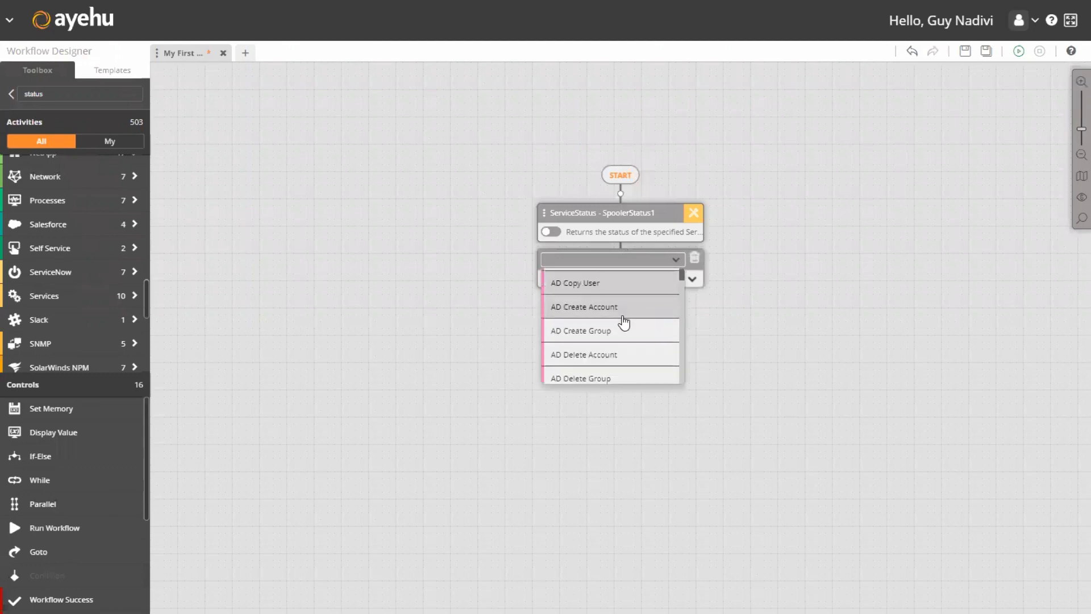
scroll(625, 322, "up", 5)
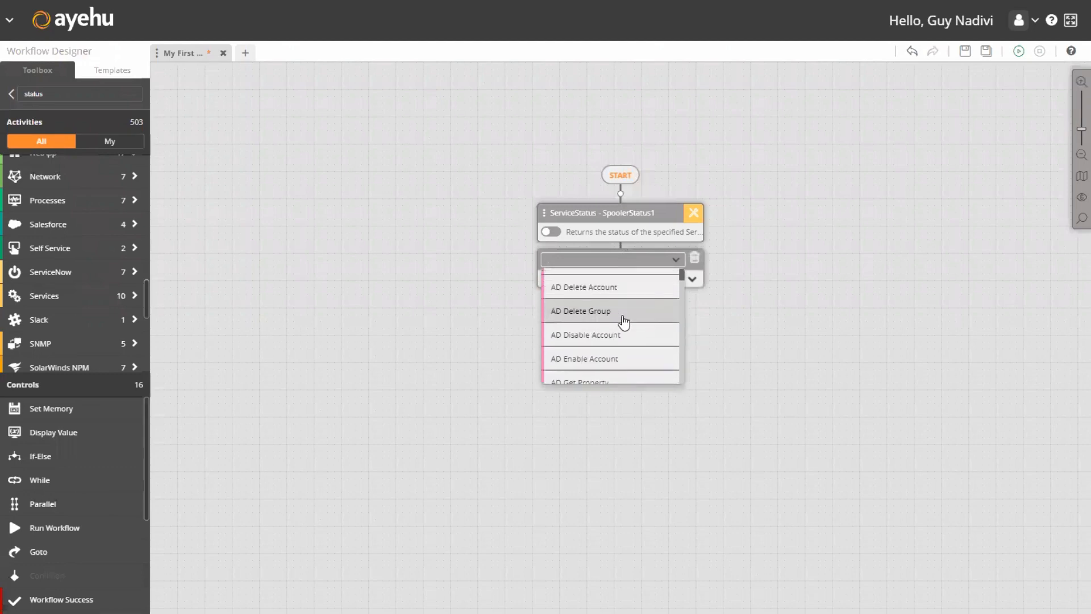
left_click(583, 259)
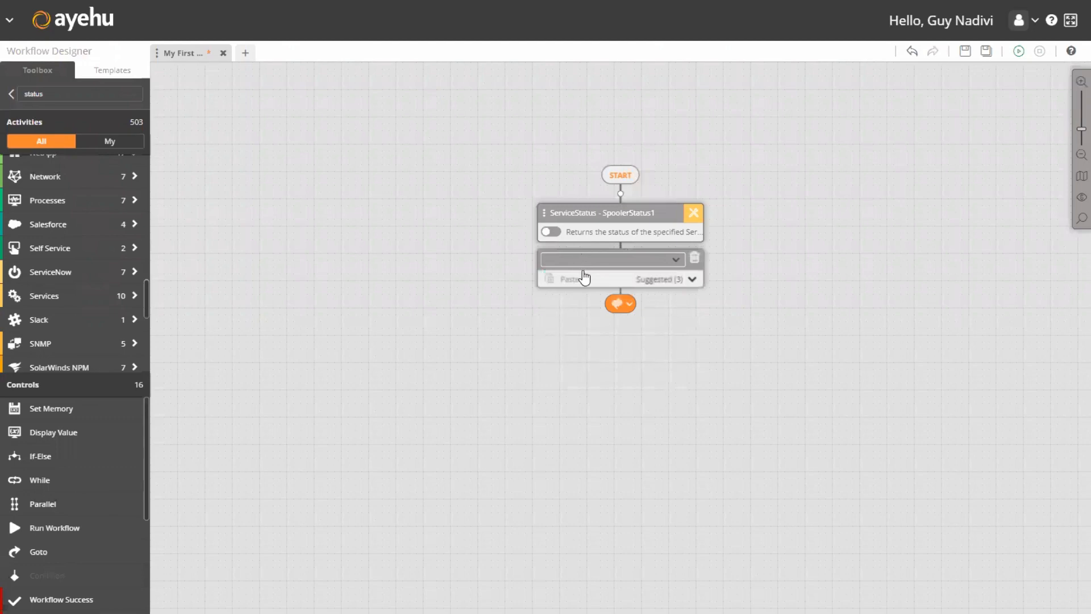
left_click(675, 286)
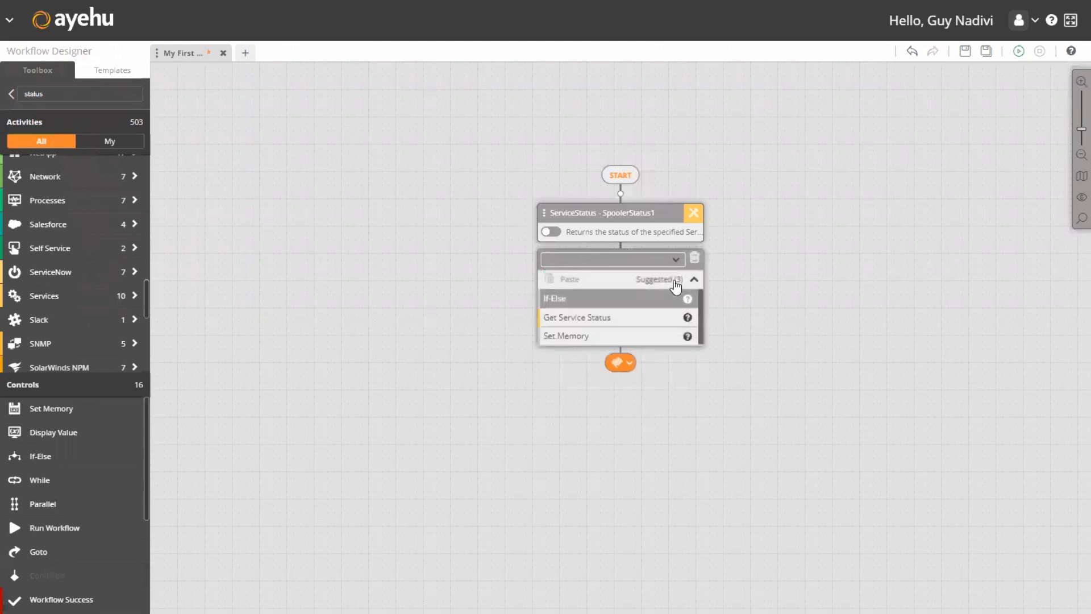
left_click(610, 299)
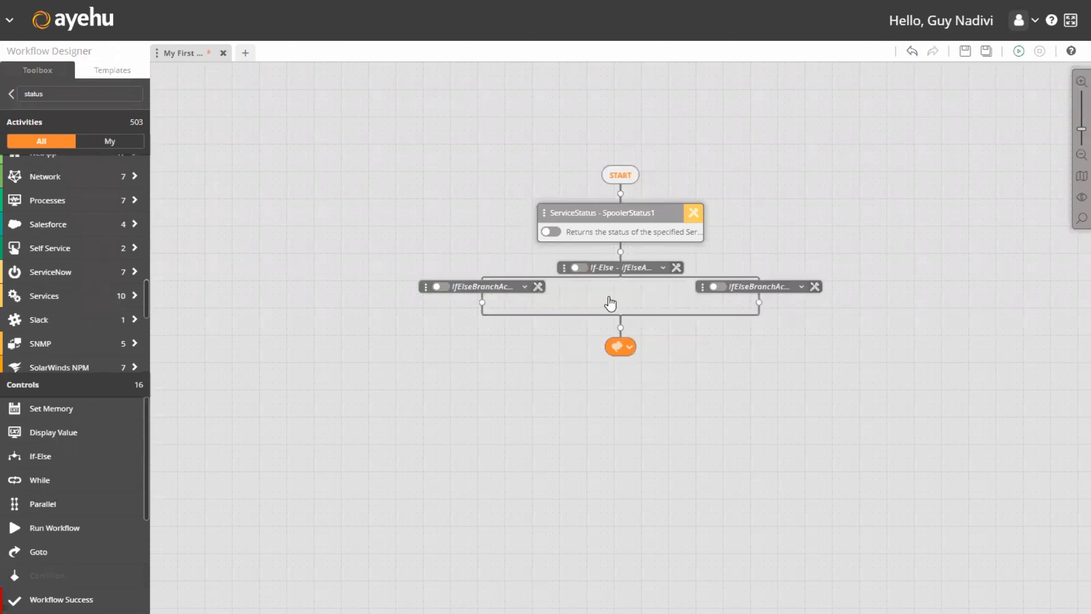
- Configure the first If-Else branch with type User Defined, condition type Equals and value Running, and save it
left_click(537, 288)
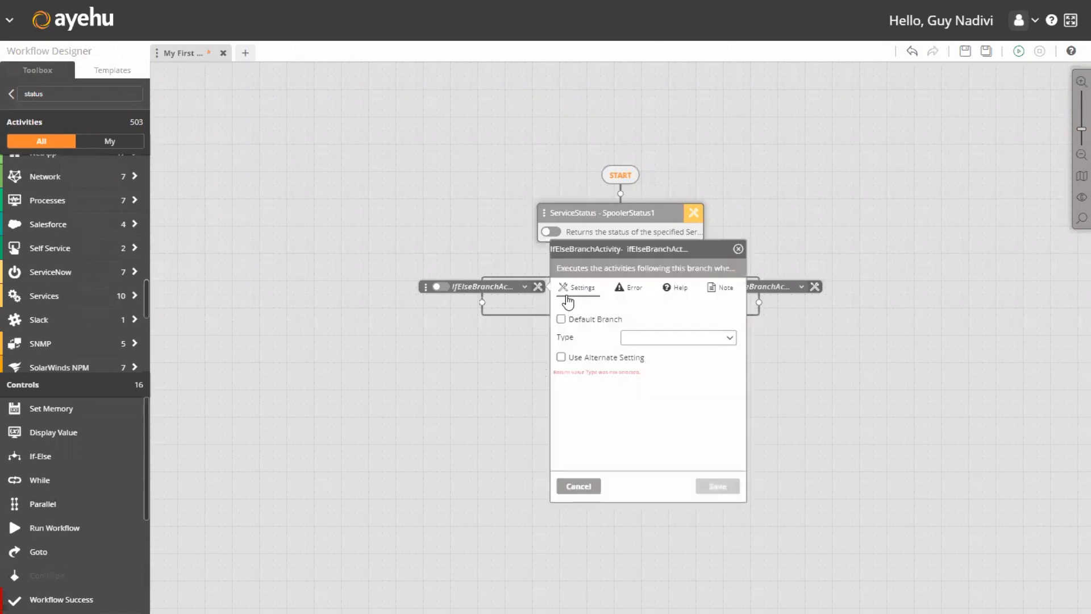
left_click(657, 337)
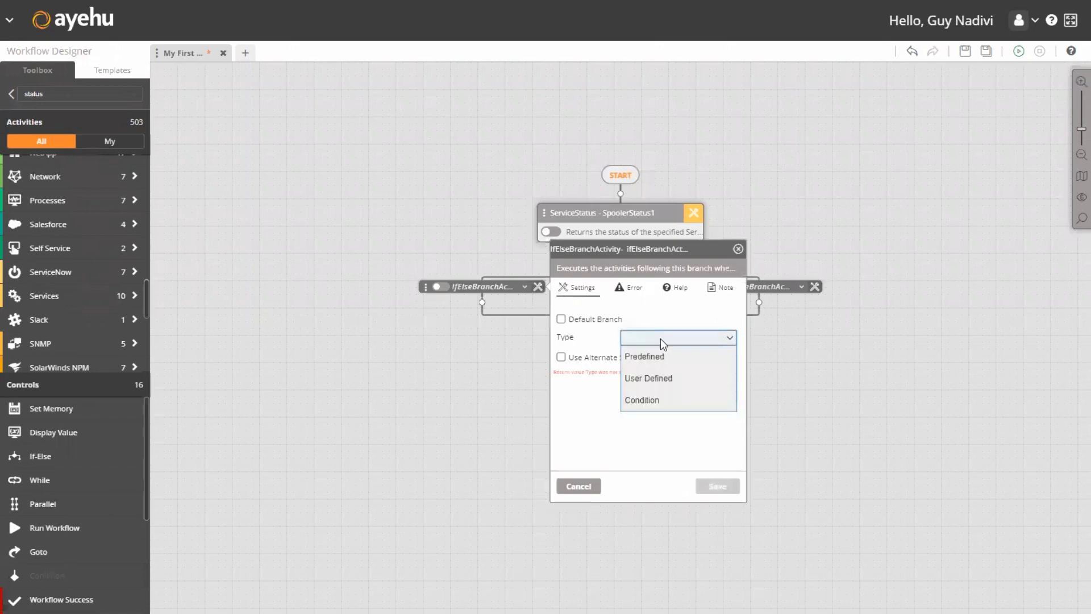
left_click(644, 379)
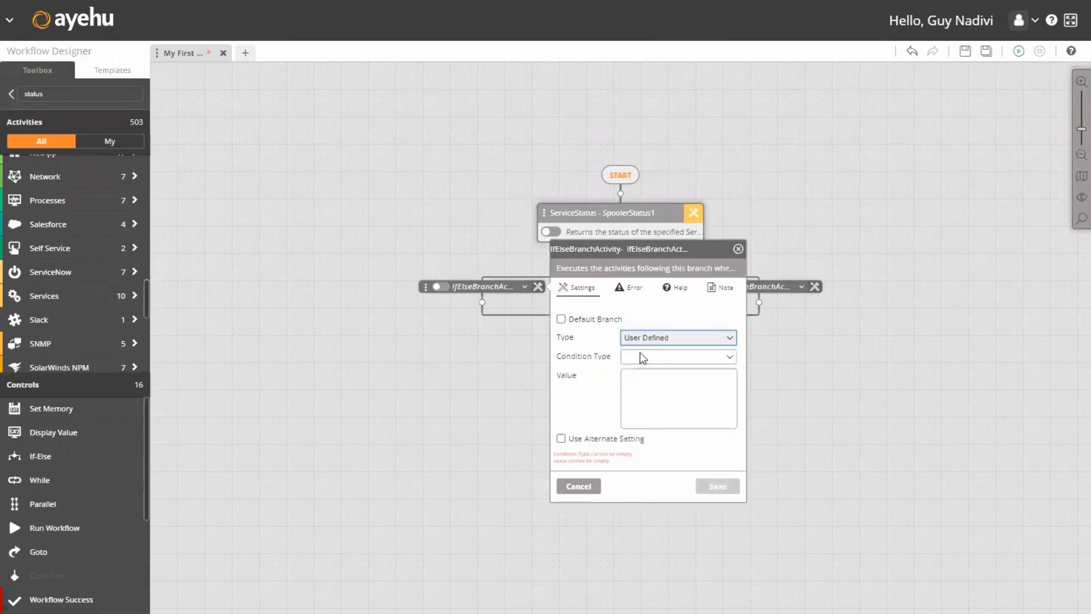
left_click(639, 355)
left_click(640, 371)
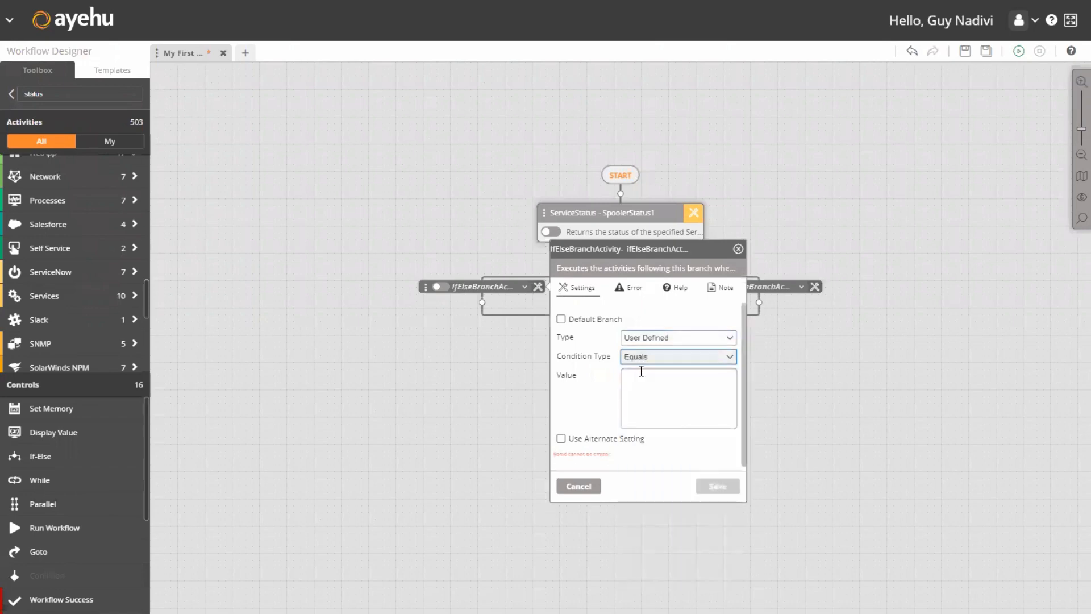
left_click(631, 386)
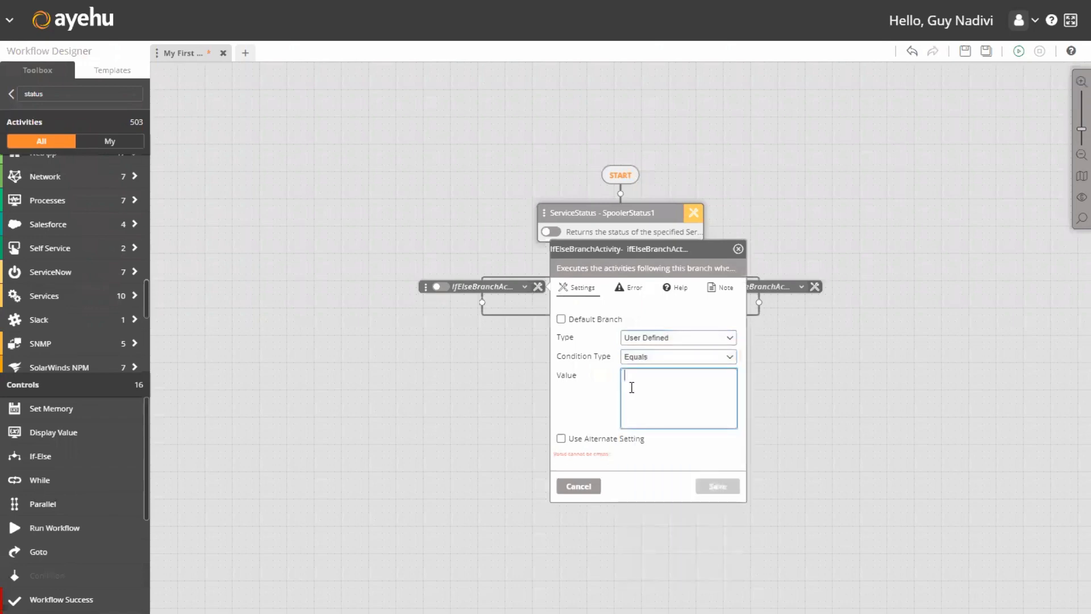
type("Running")
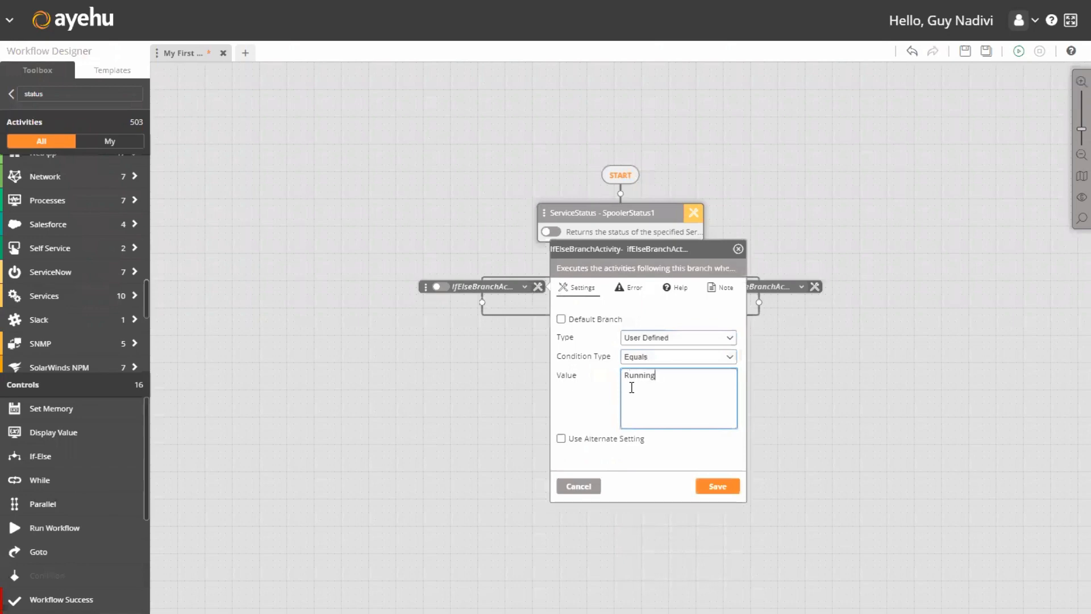
left_click(717, 487)
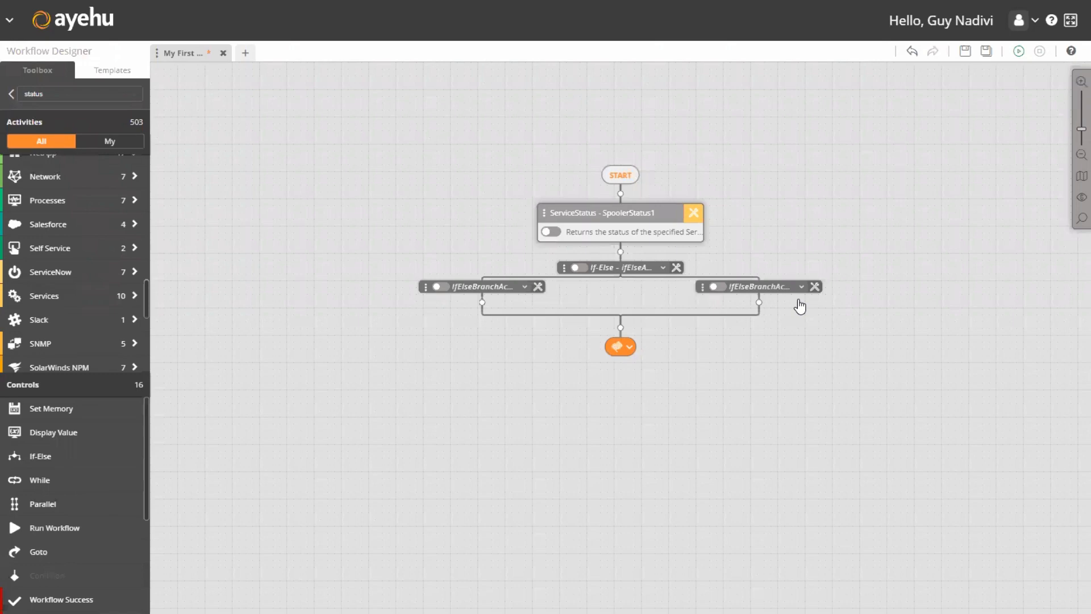
- Add a Restart Service activity to the second If-Else branch, set its service name to Spooler, and save its settings
left_click(78, 303)
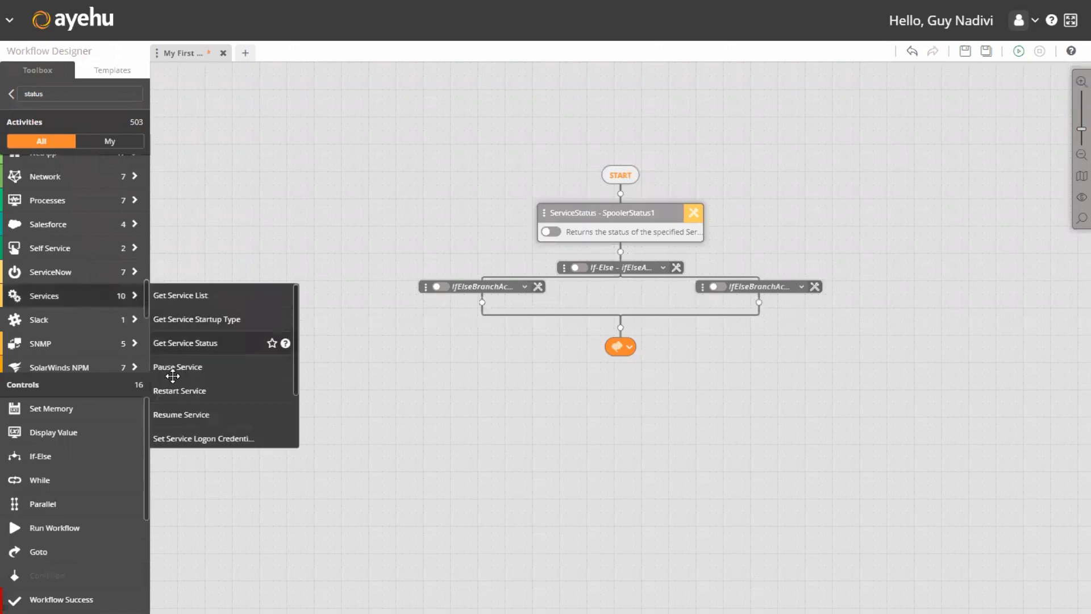
left_click_drag(176, 390, 759, 307)
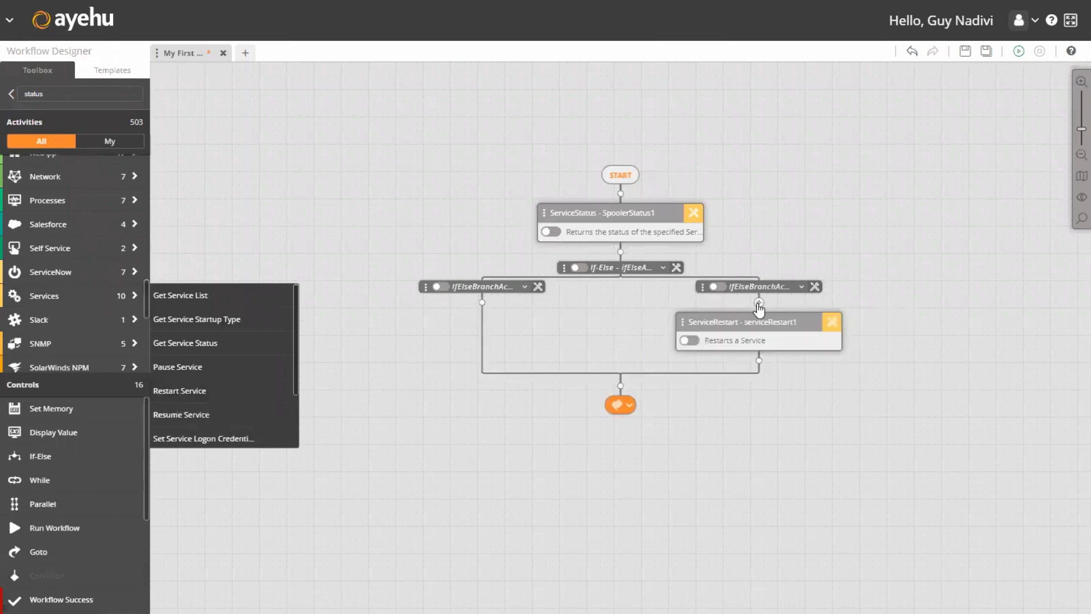
left_click(830, 322)
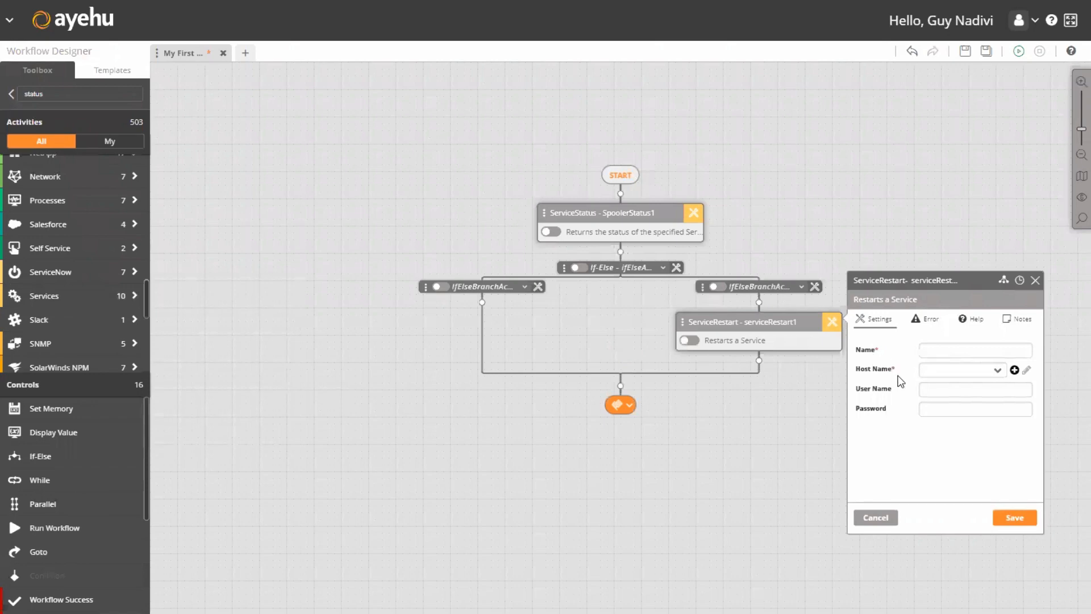
left_click(932, 358)
type("Spooler")
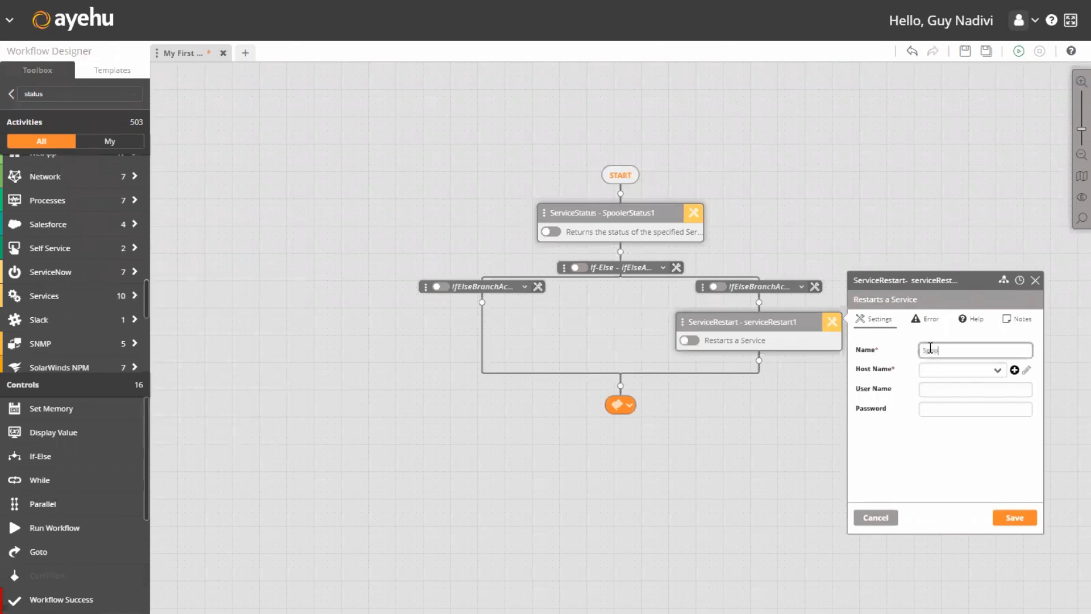
left_click(930, 370)
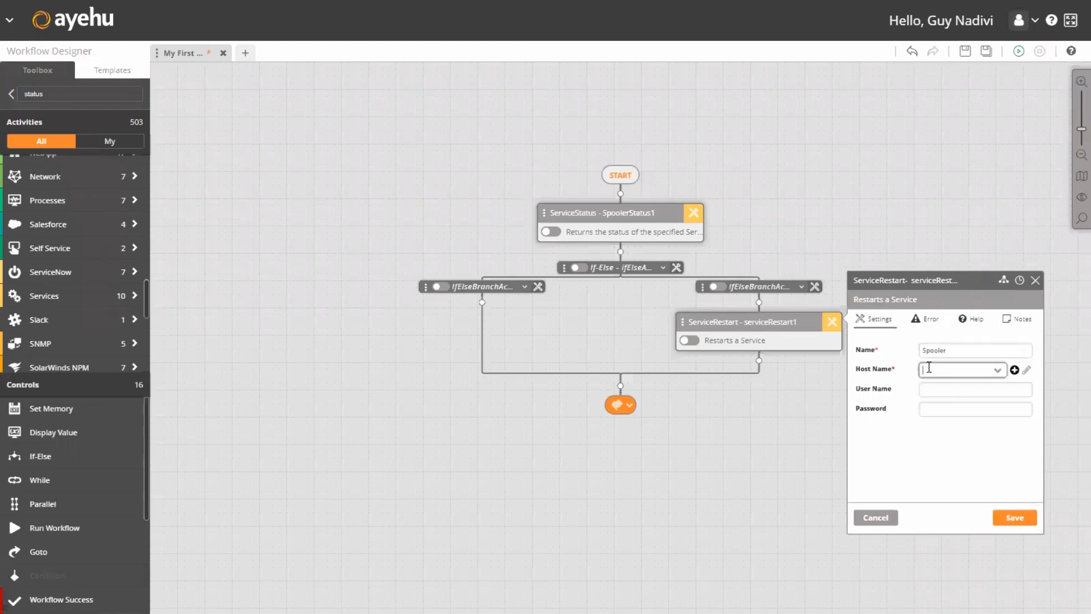
left_click(942, 390)
left_click(1009, 518)
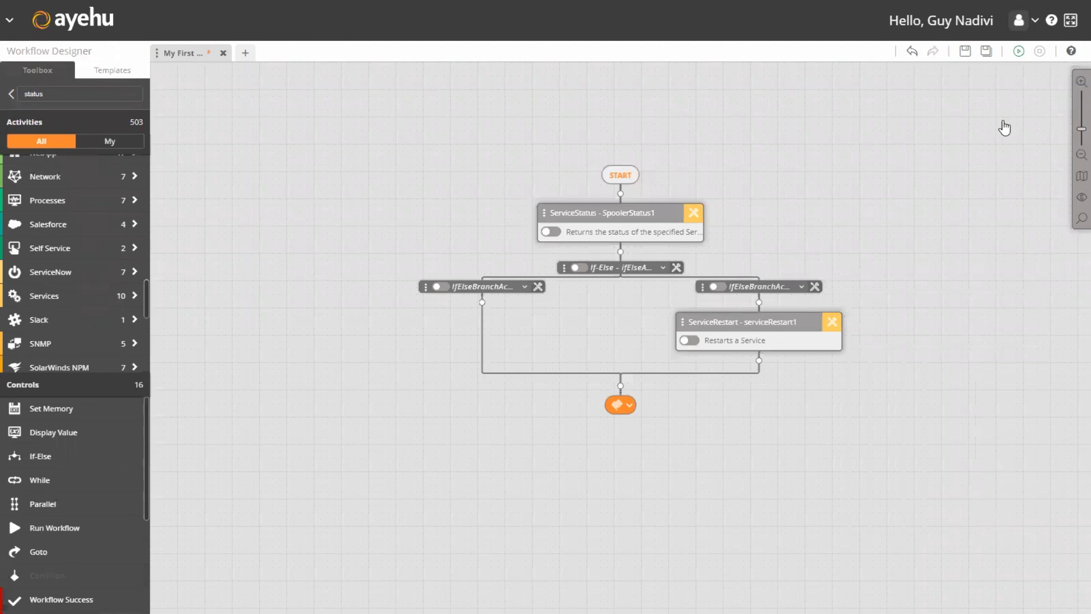
- Run the workflow, review its execution log, and collapse the log
left_click(1018, 51)
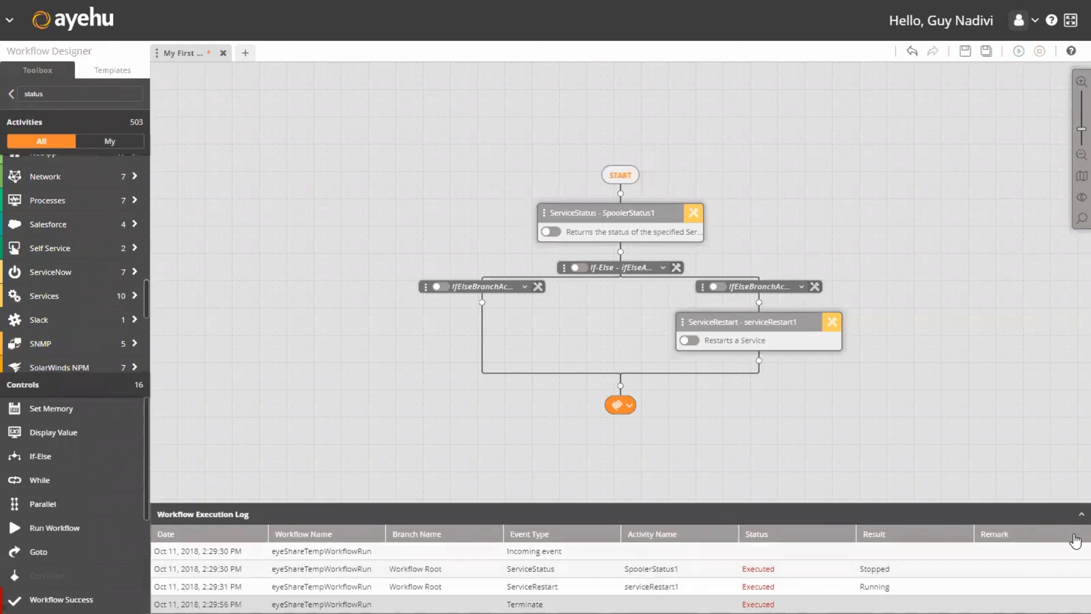
left_click(1079, 514)
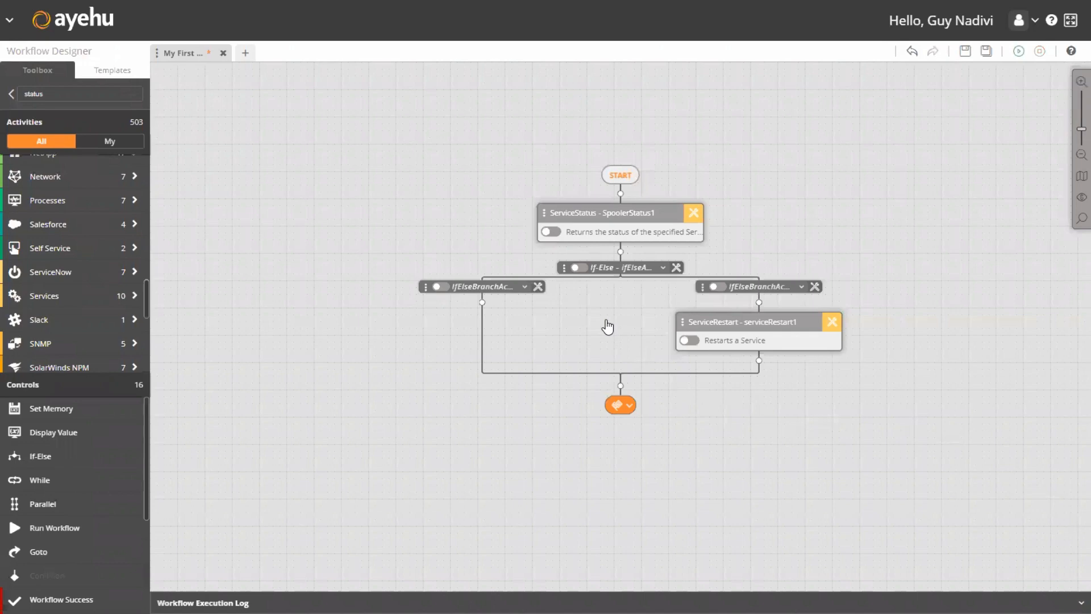
- Switch on the SpoolerStatus1 activity's toggle, and switch the If-Else control's toggle on and back off
left_click(549, 233)
left_click(583, 268)
left_click(576, 269)
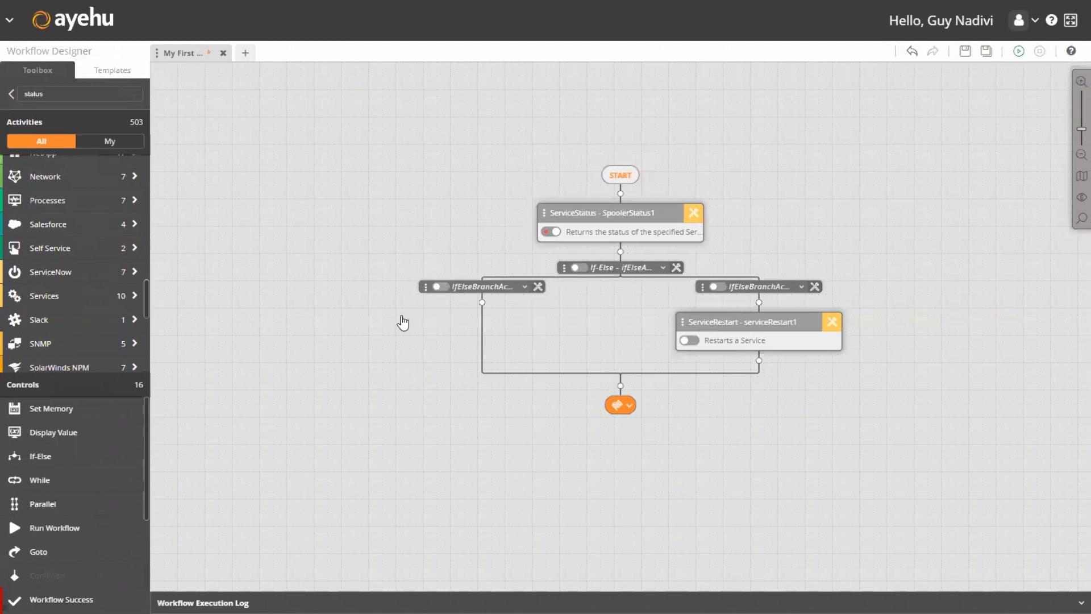